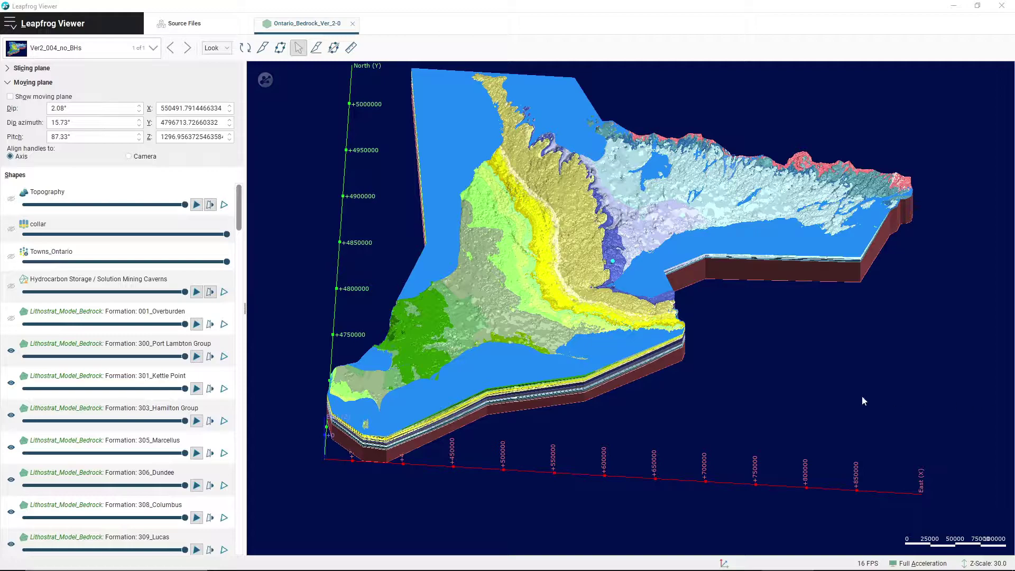
# Examine the southern Ontario bedrock model from an oblique angle and in side profile facing north.
pyautogui.moveTo(658, 402); pyautogui.dragTo(649, 367)
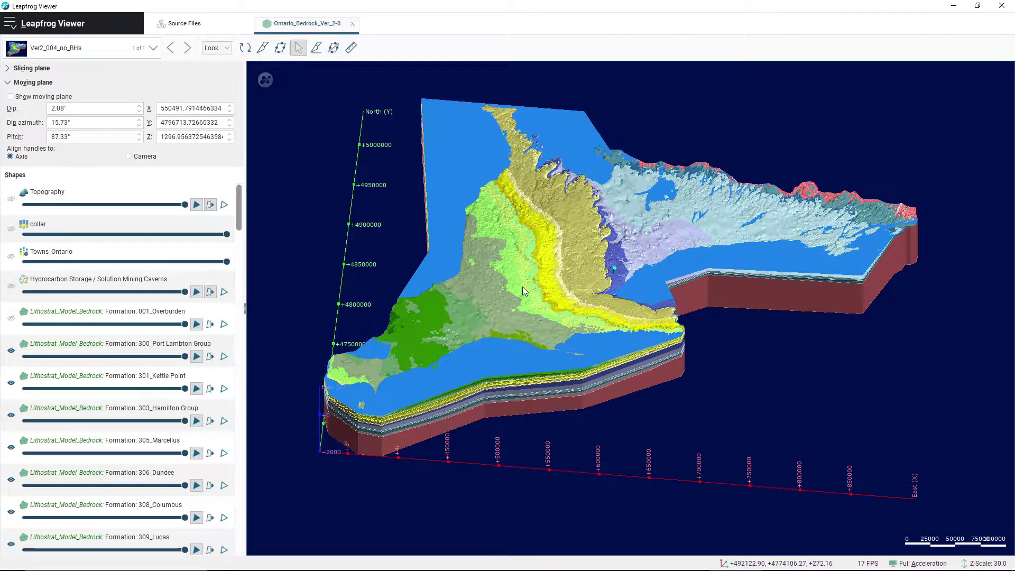
pyautogui.press('n')
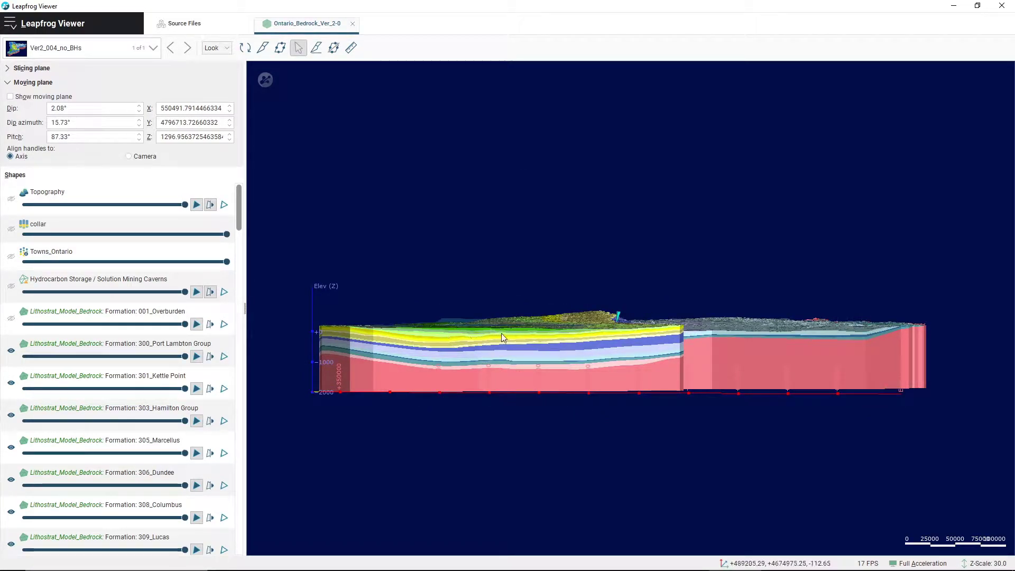
pyautogui.moveTo(480, 288); pyautogui.dragTo(507, 332)
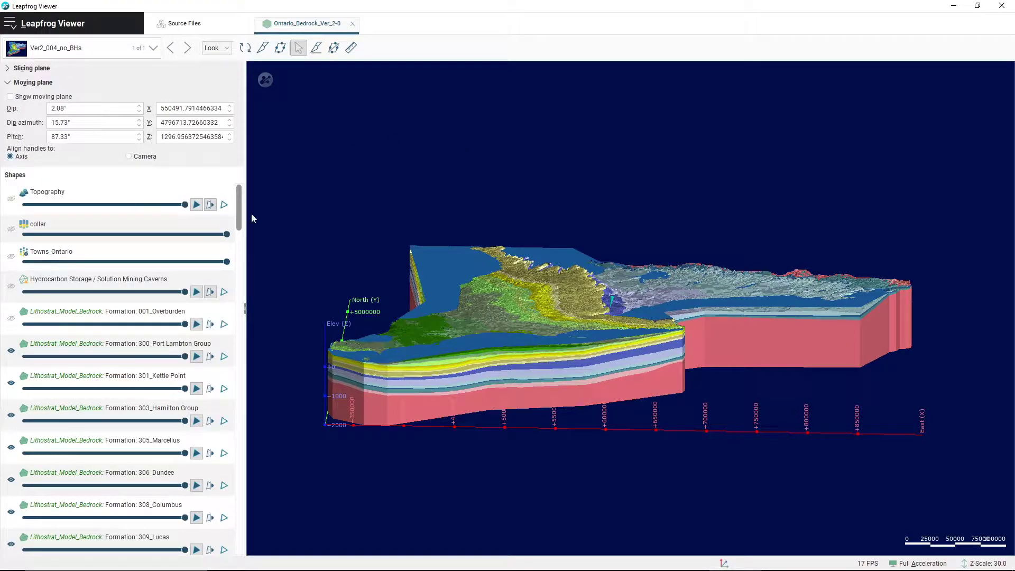
# Review the full list of model shapes, from topography and bedrock formations through salt mines, faults and map layers to the lakes.
pyautogui.moveTo(237, 205)
pyautogui.mouseDown()
pyautogui.moveTo(240, 515)
pyautogui.moveTo(239, 426)
pyautogui.moveTo(255, 334)
pyautogui.moveTo(255, 213)
pyautogui.moveTo(245, 195)
pyautogui.mouseUp()
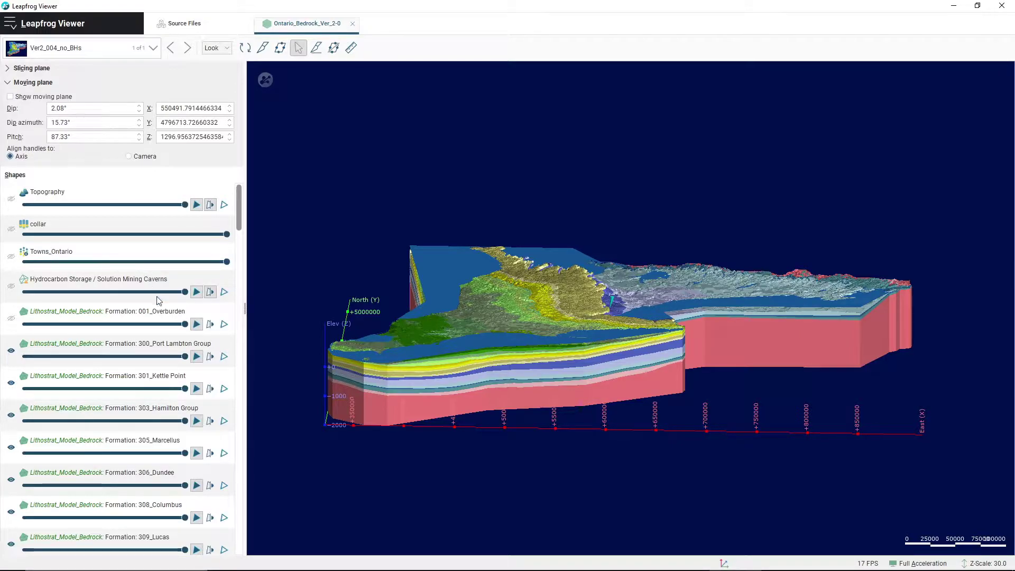
pyautogui.scroll(-1, 166, 305)
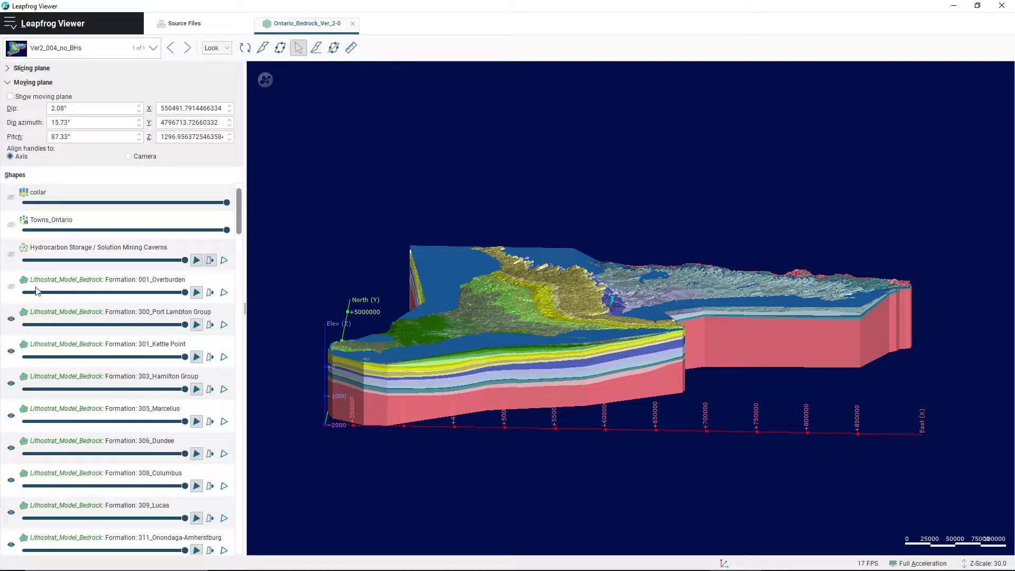
pyautogui.scroll(-10, 104, 327)
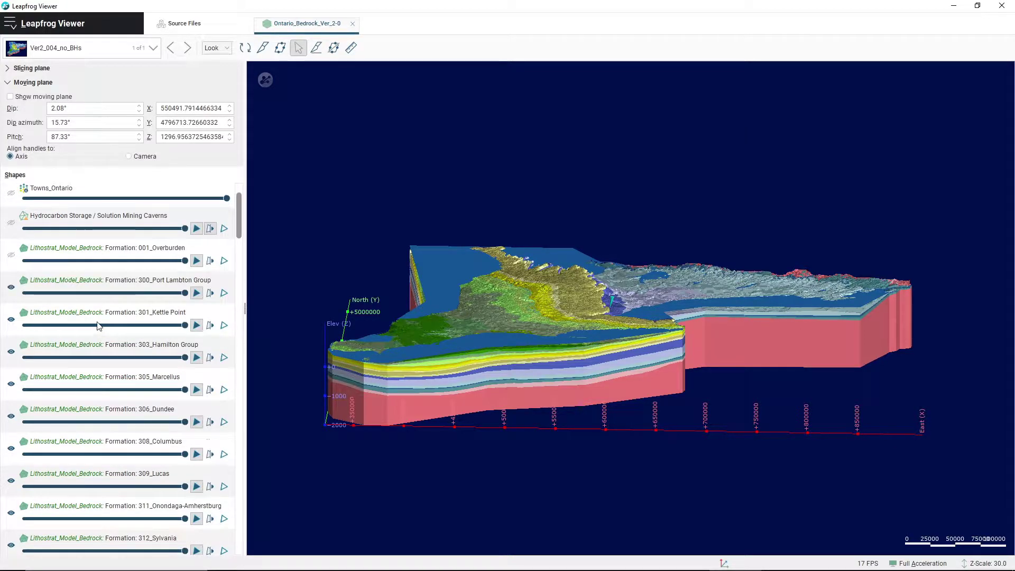
pyautogui.scroll(-10, 96, 321)
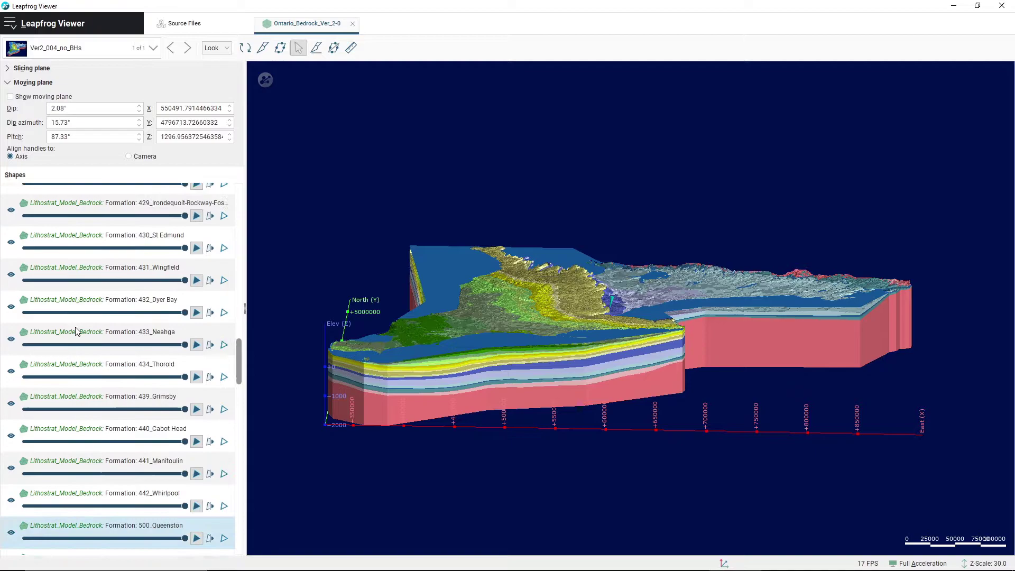
pyautogui.scroll(-1, 89, 312)
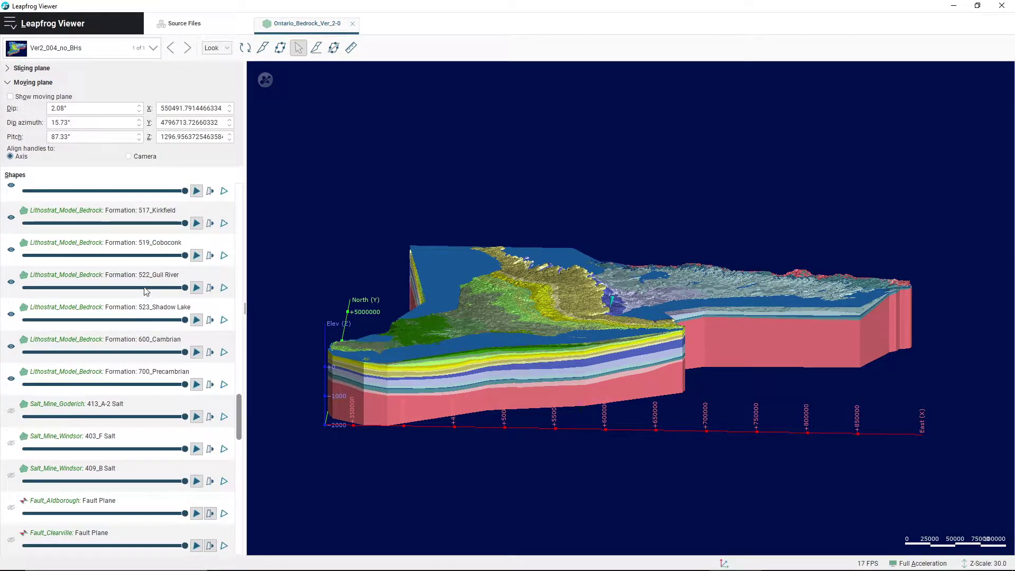
pyautogui.scroll(-3, 138, 391)
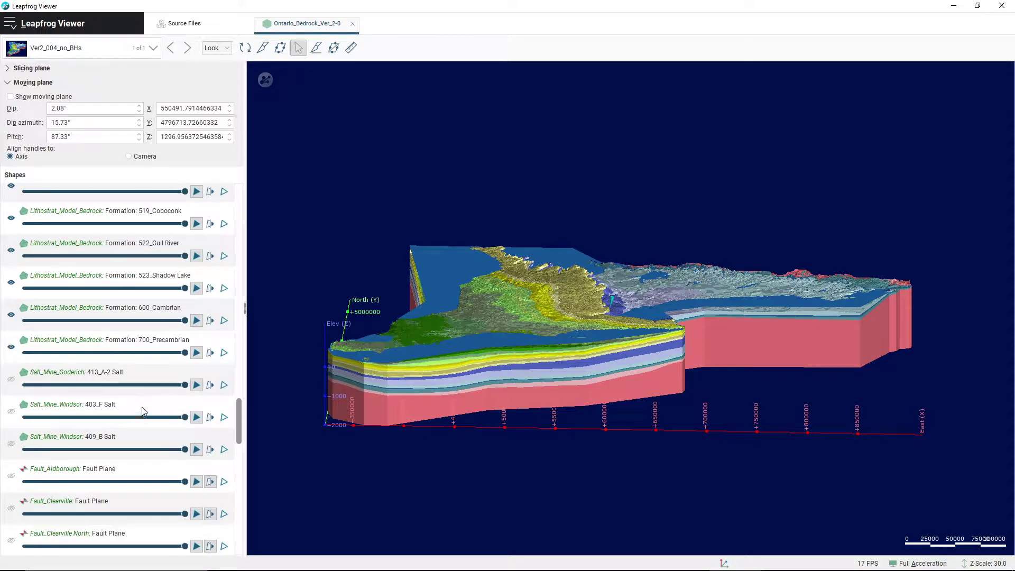
pyautogui.scroll(-4, 147, 400)
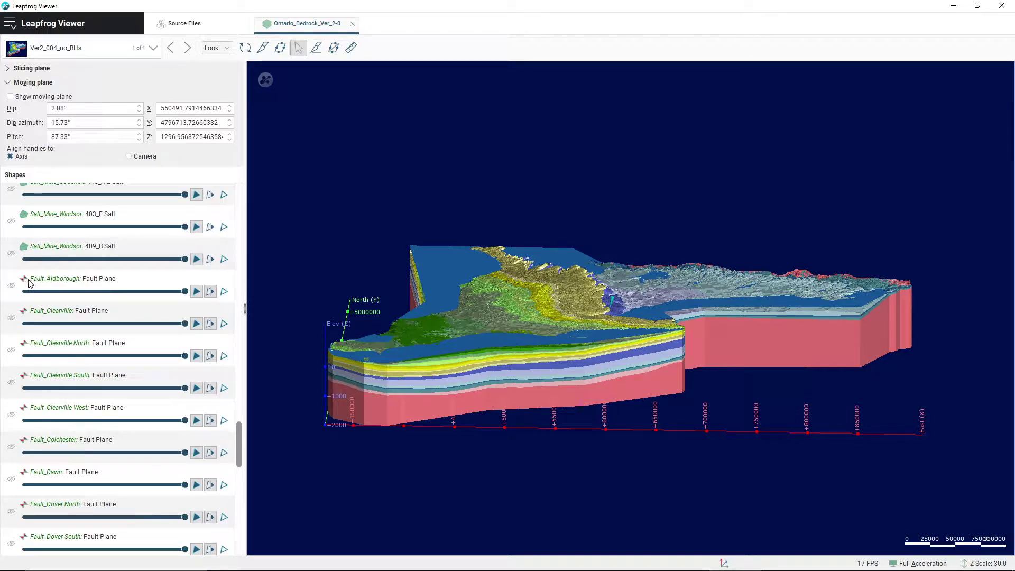
pyautogui.scroll(-11, 97, 318)
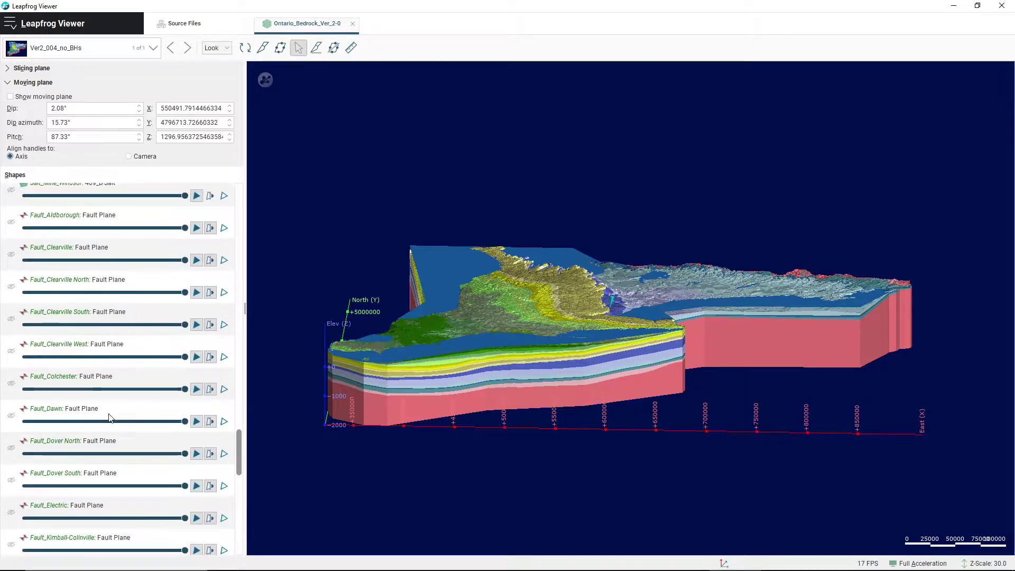
pyautogui.scroll(-7, 119, 367)
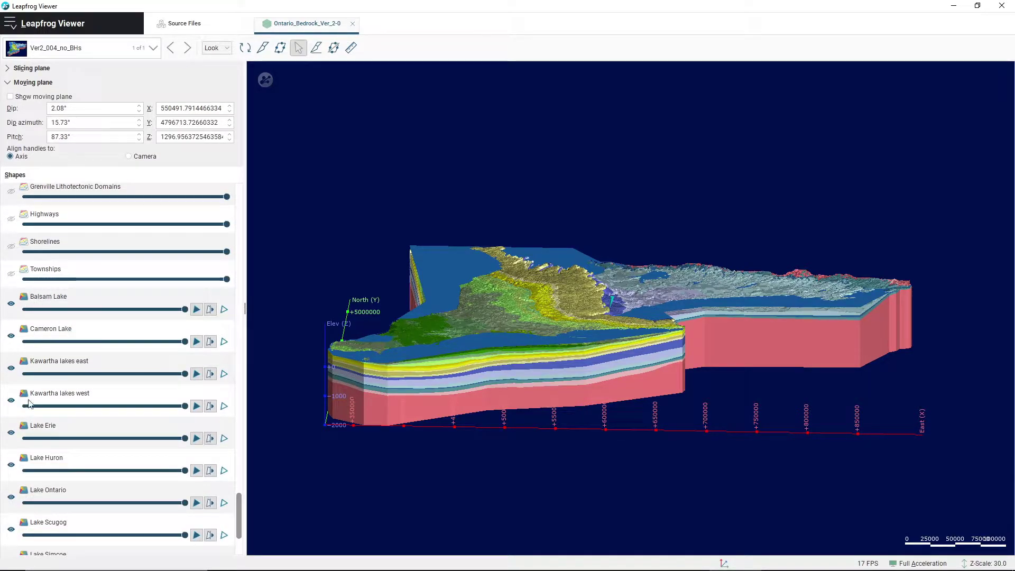
pyautogui.scroll(-1, 58, 332)
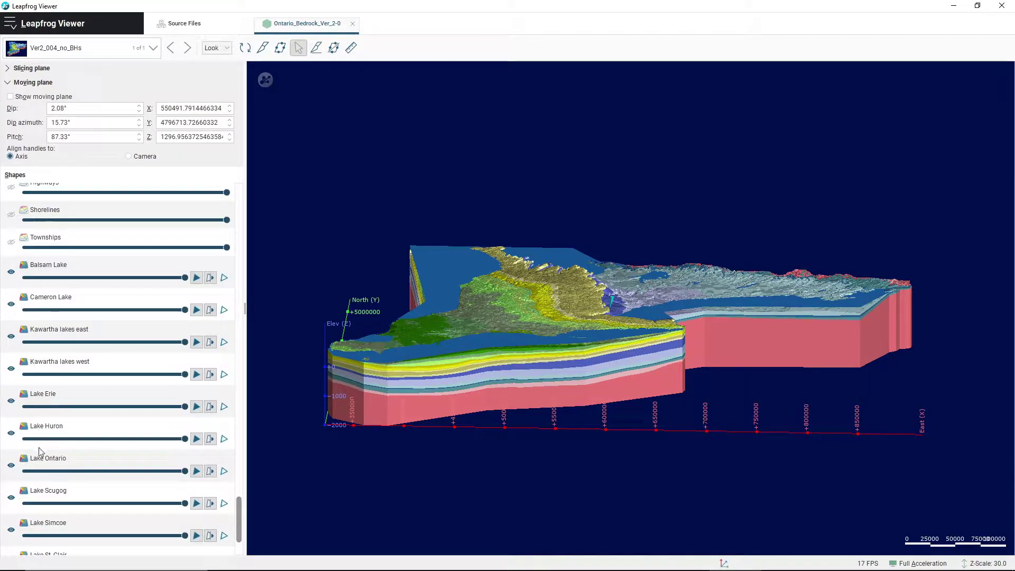
pyautogui.scroll(-3, 55, 353)
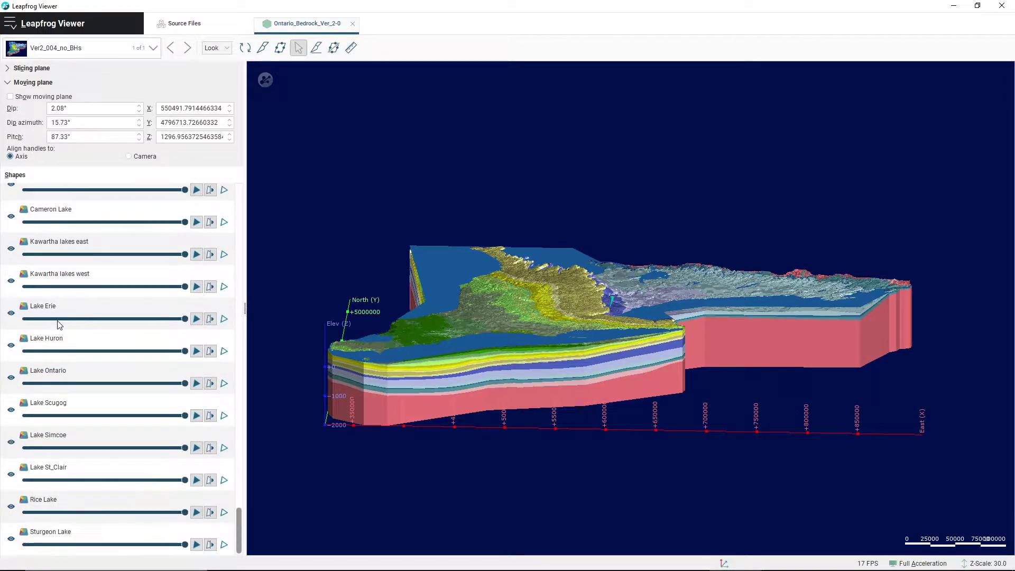
pyautogui.moveTo(237, 527); pyautogui.dragTo(228, 207)
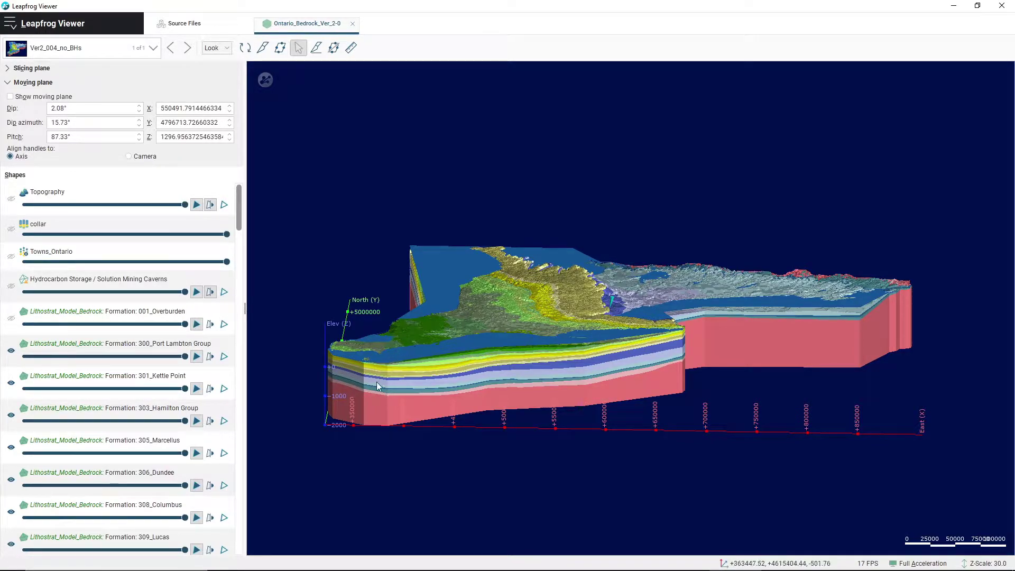
# Hide the 301_Kettle Point formation and show it again, repeating this twice to compare the bedrock surface.
pyautogui.moveTo(538, 364); pyautogui.dragTo(539, 416)
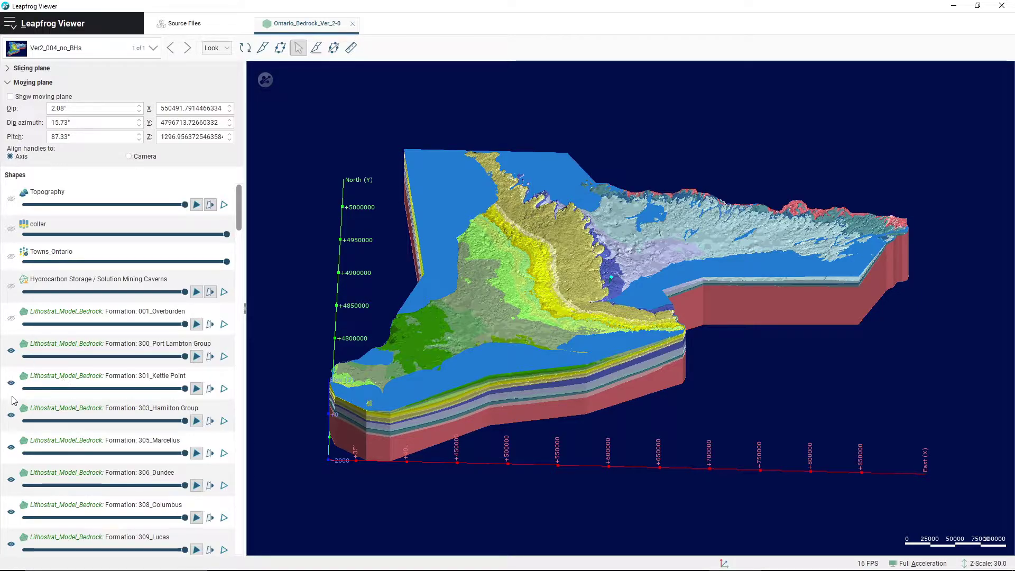
pyautogui.scroll(4, 384, 370)
pyautogui.scroll(-4, 376, 359)
pyautogui.scroll(2, 365, 352)
pyautogui.moveTo(353, 344); pyautogui.dragTo(496, 319, button='right')
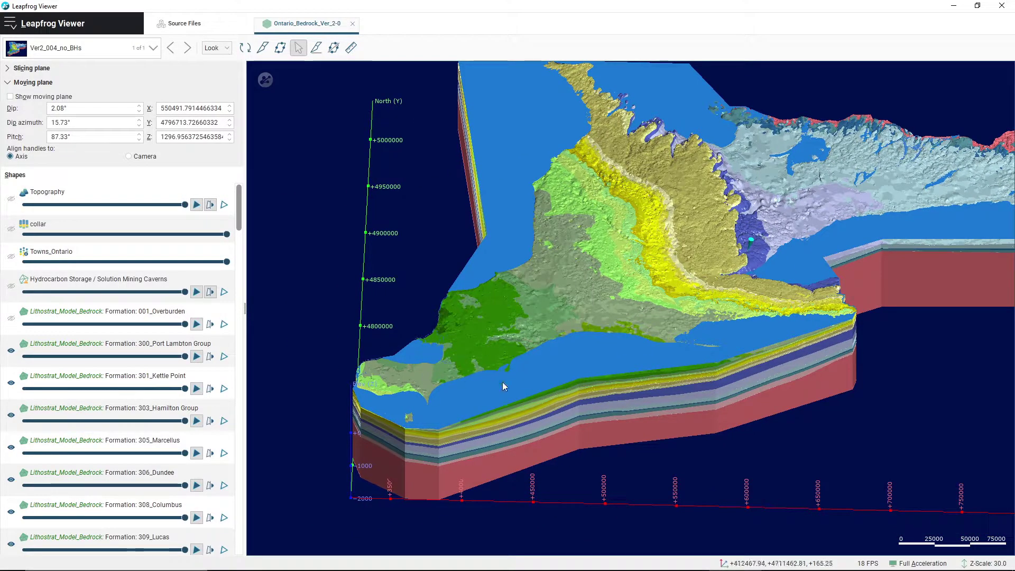
pyautogui.click(10, 351)
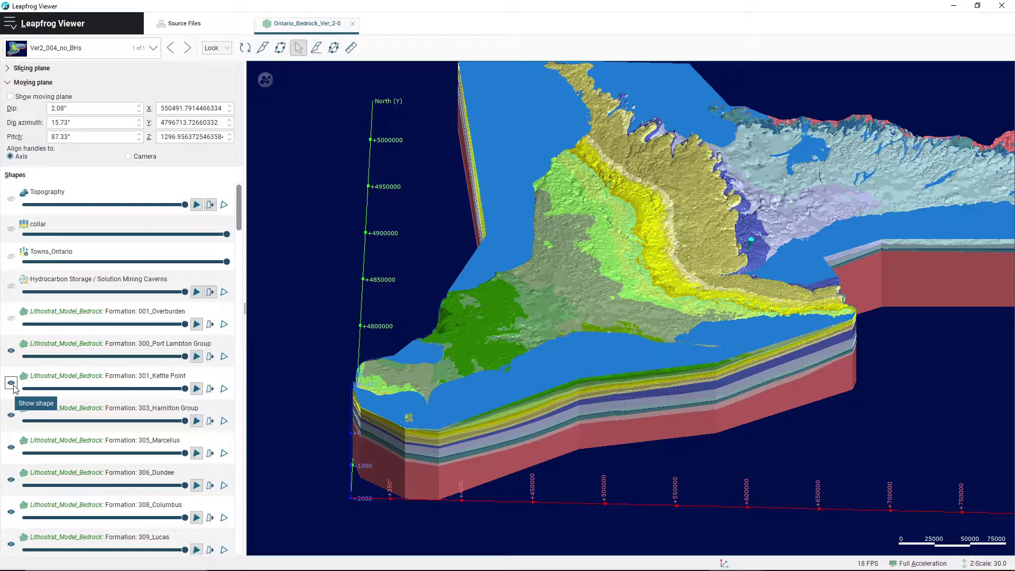
pyautogui.click(11, 383)
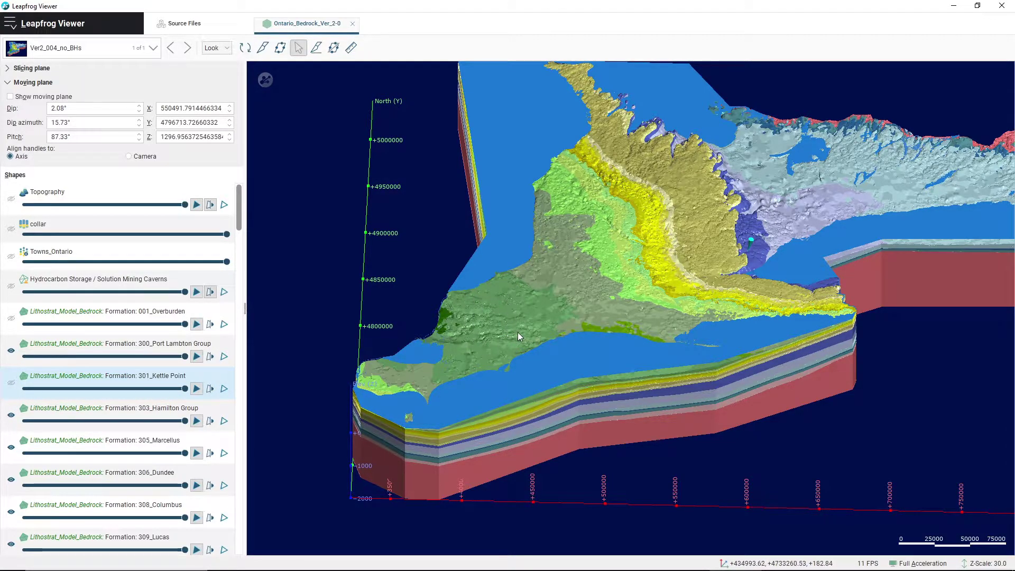
pyautogui.click(10, 385)
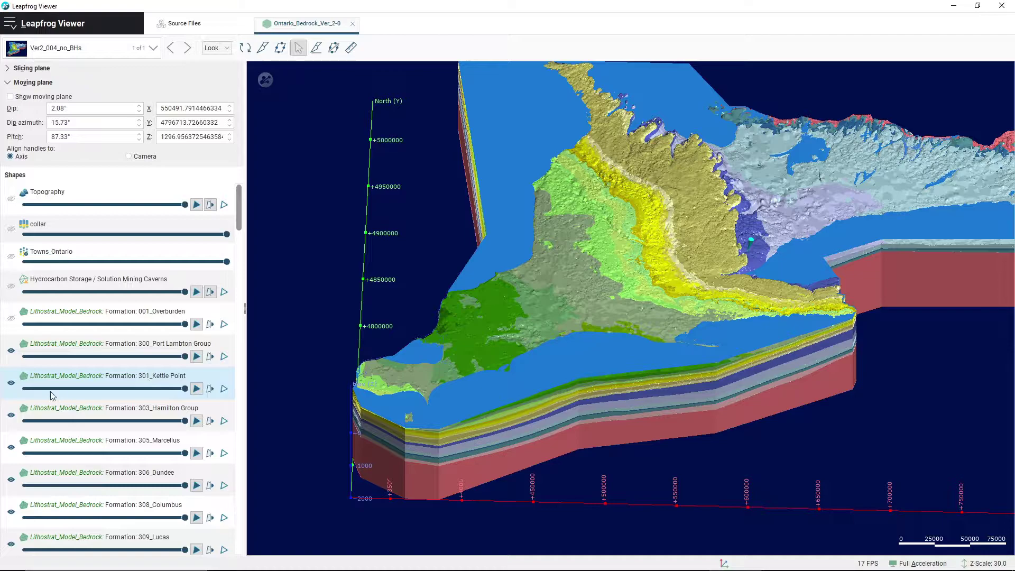
pyautogui.click(11, 383)
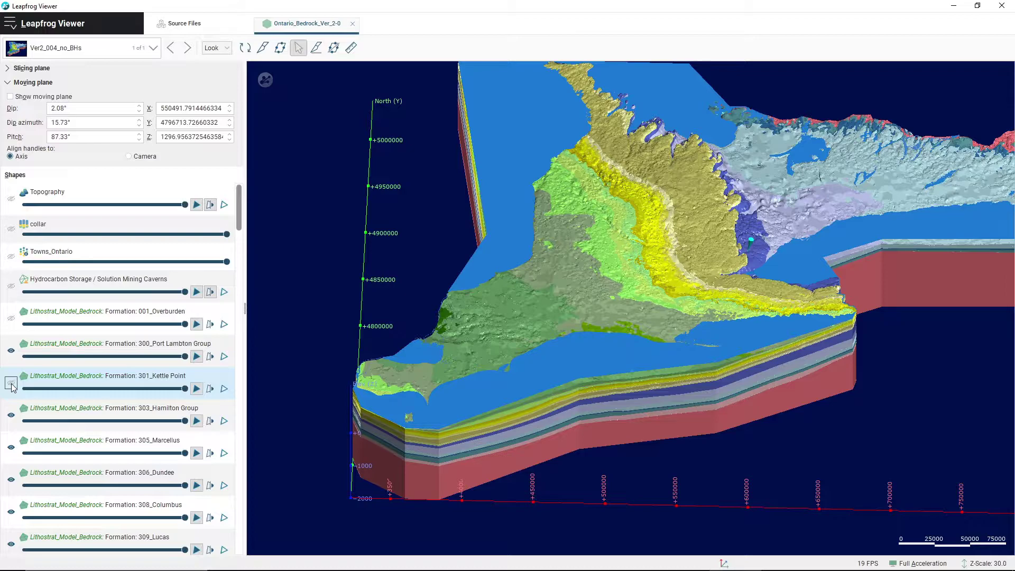
pyautogui.click(11, 383)
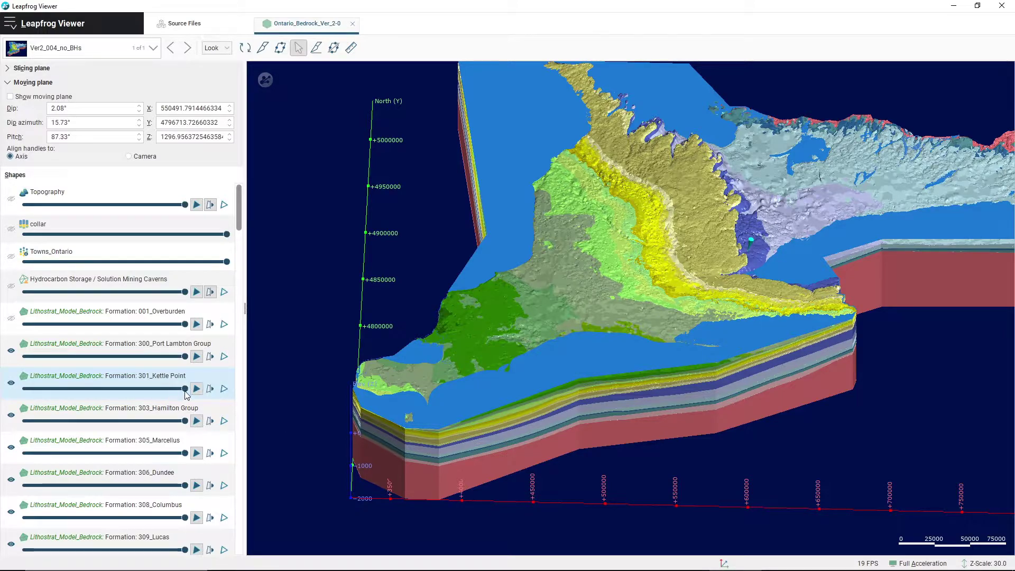
# Fade the 301_Kettle Point formation to fully transparent and back to full opacity, and switch its faces off and on again.
pyautogui.moveTo(184, 391); pyautogui.dragTo(27, 389)
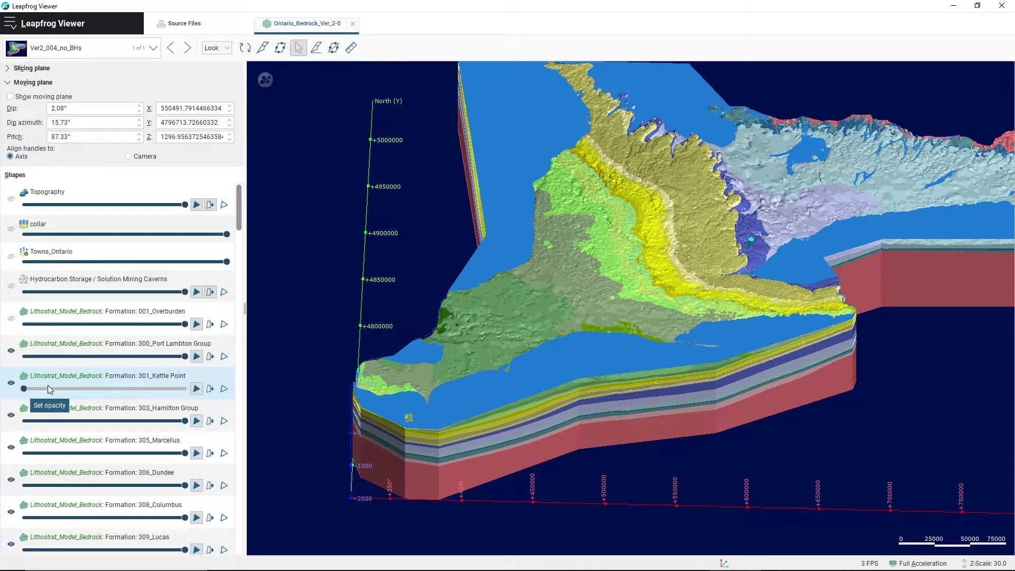
pyautogui.click(13, 386)
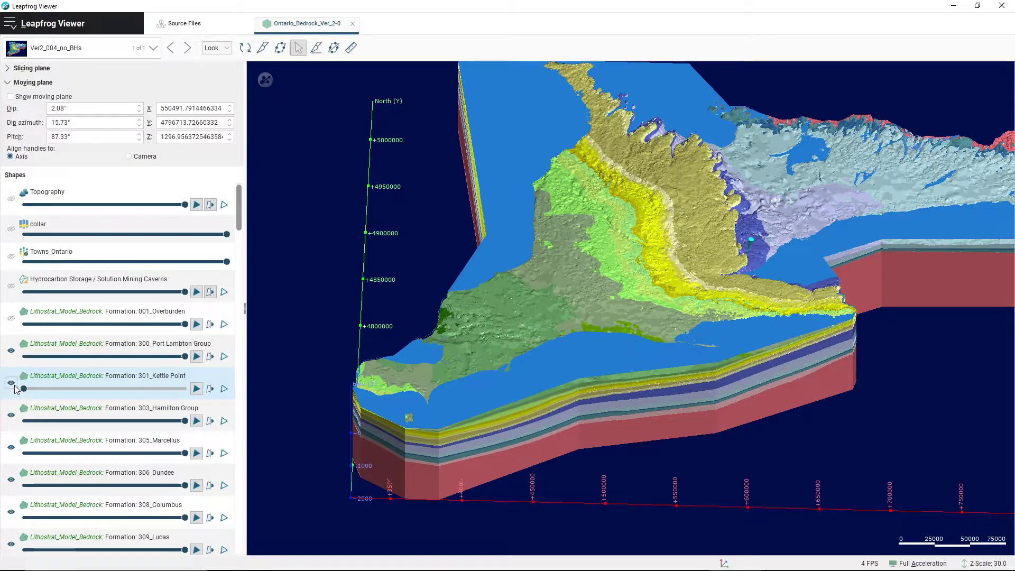
pyautogui.moveTo(70, 391); pyautogui.dragTo(191, 394)
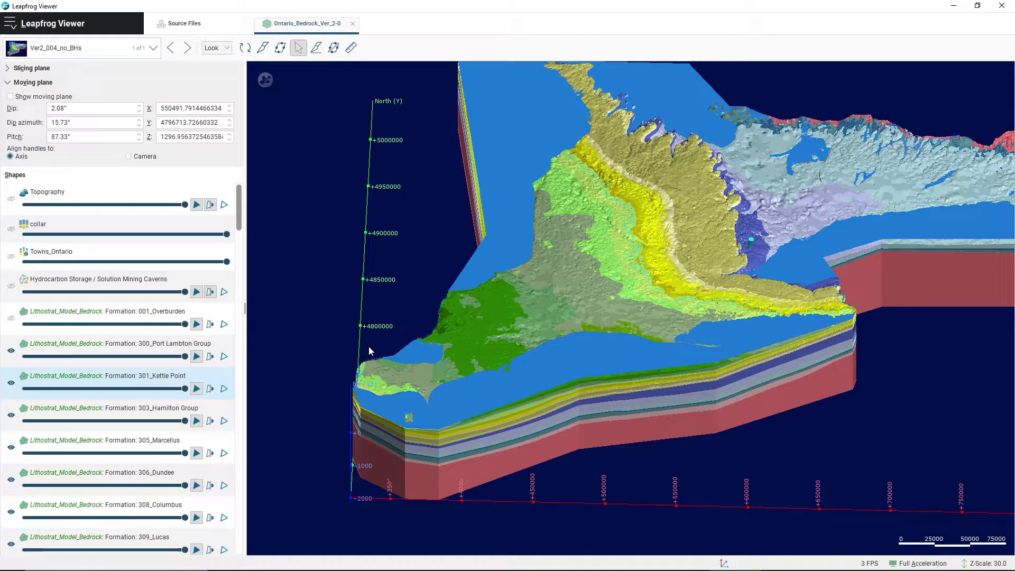
pyautogui.click(196, 392)
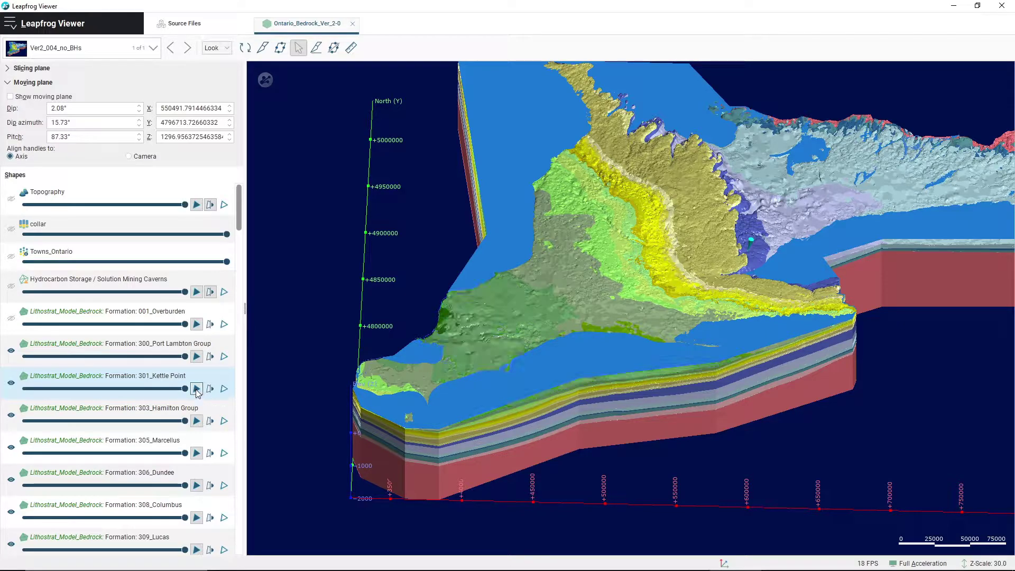
pyautogui.click(197, 390)
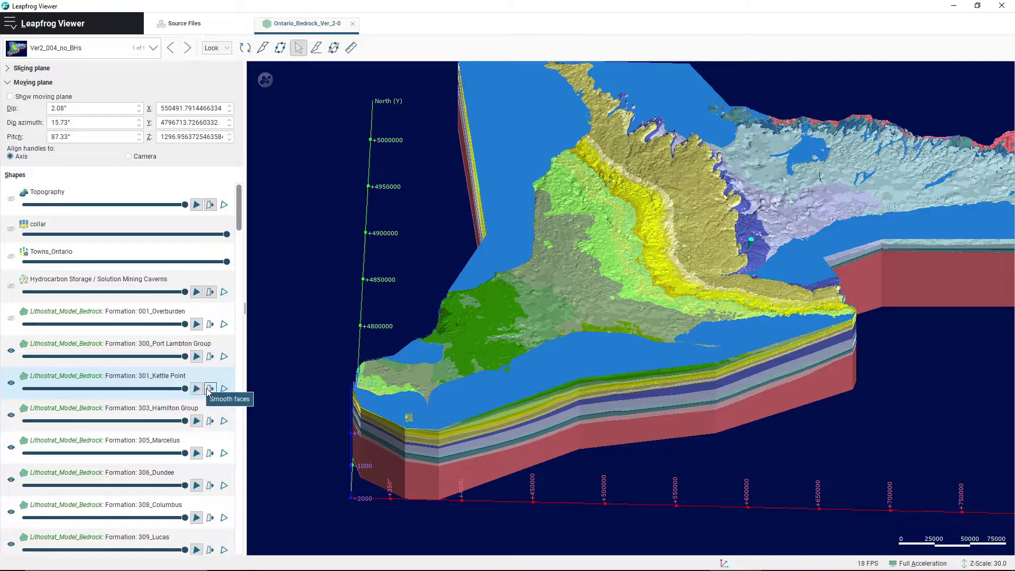
# Try smooth faces on the 301_Kettle Point formation in a close-up, and switch them off again.
pyautogui.scroll(5, 470, 340)
pyautogui.moveTo(362, 397); pyautogui.dragTo(473, 373)
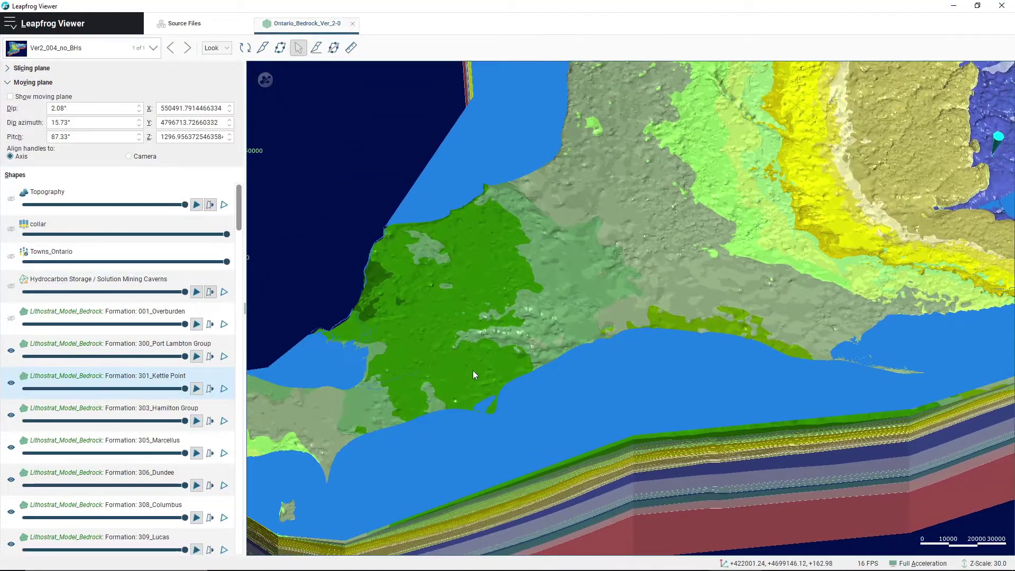
pyautogui.moveTo(405, 361); pyautogui.dragTo(528, 319)
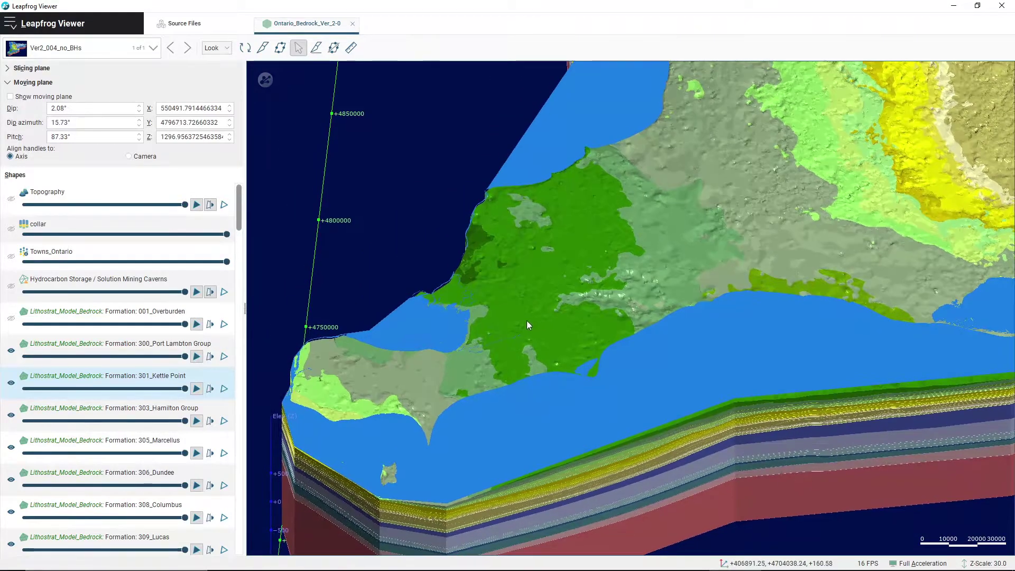
pyautogui.scroll(5, 507, 329)
pyautogui.moveTo(433, 355); pyautogui.dragTo(550, 363)
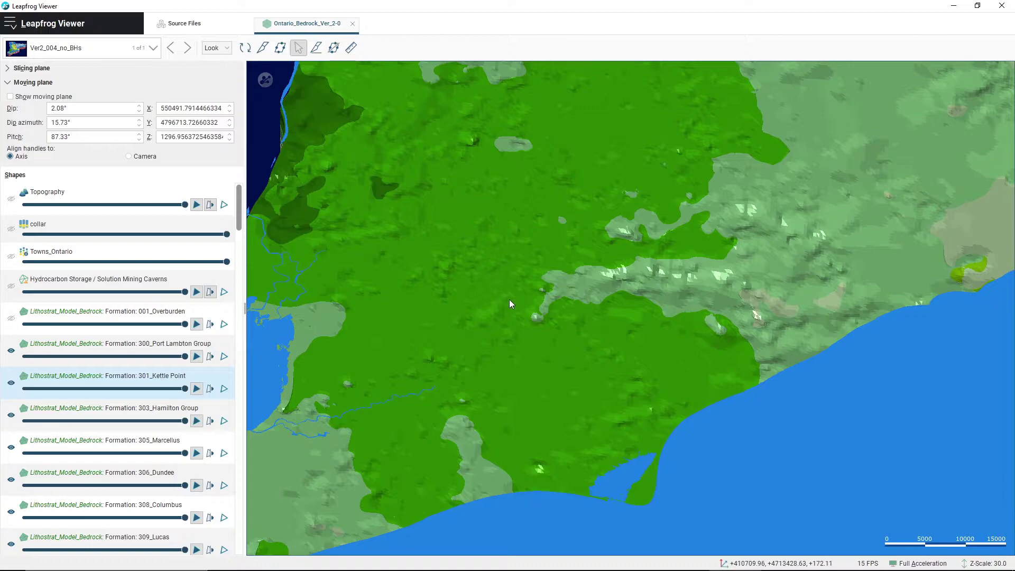
pyautogui.click(210, 390)
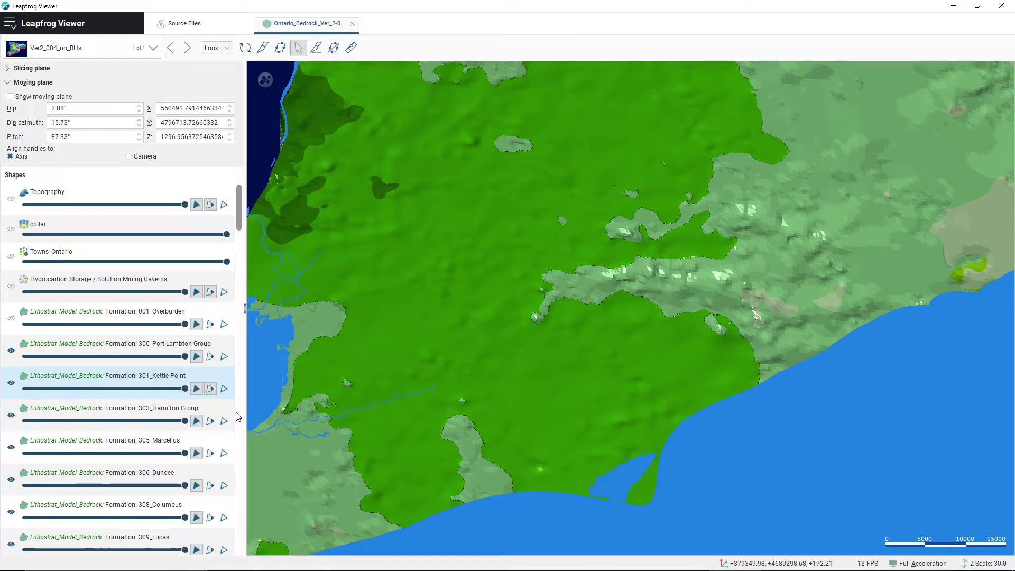
pyautogui.click(211, 389)
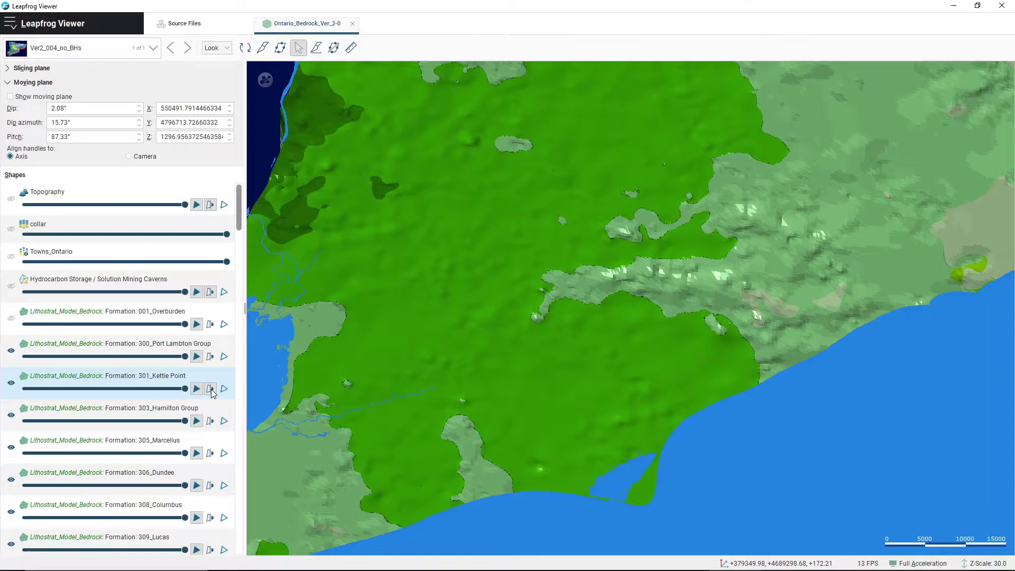
# Display the mesh edges of the 301_Kettle Point formation.
pyautogui.scroll(-3, 421, 344)
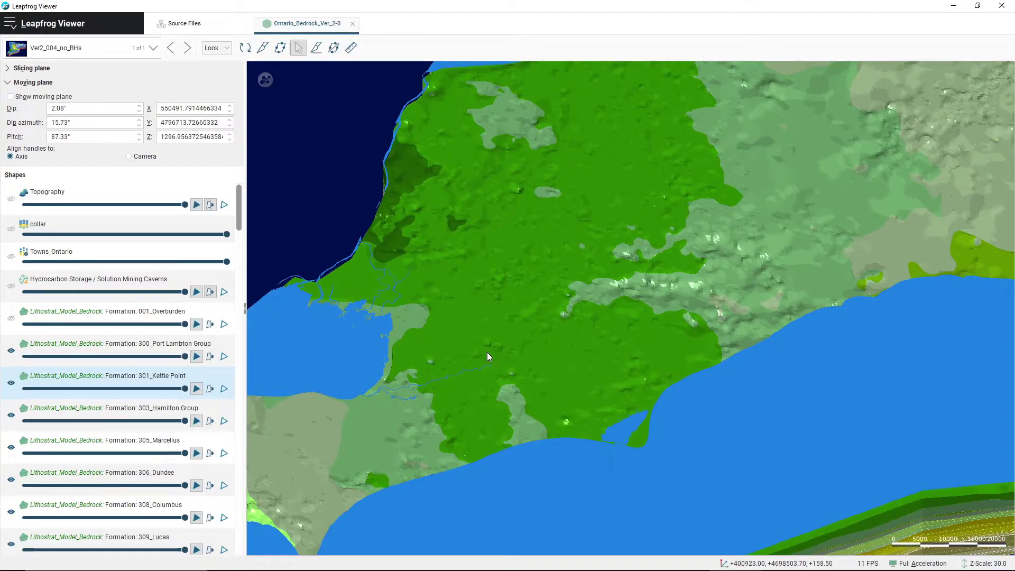
pyautogui.moveTo(486, 338); pyautogui.dragTo(487, 327, button='right')
pyautogui.scroll(-2, 555, 299)
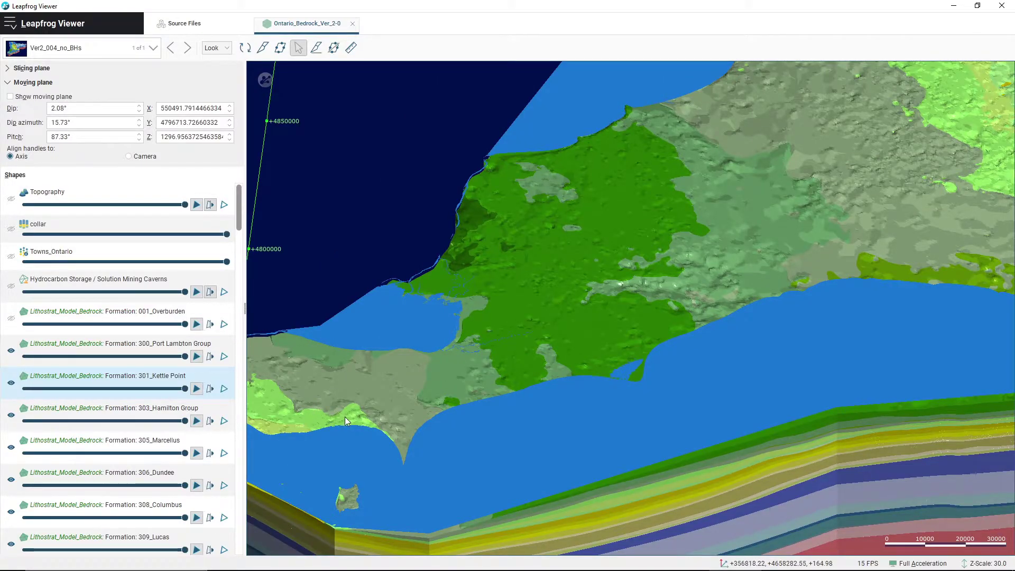
pyautogui.click(224, 390)
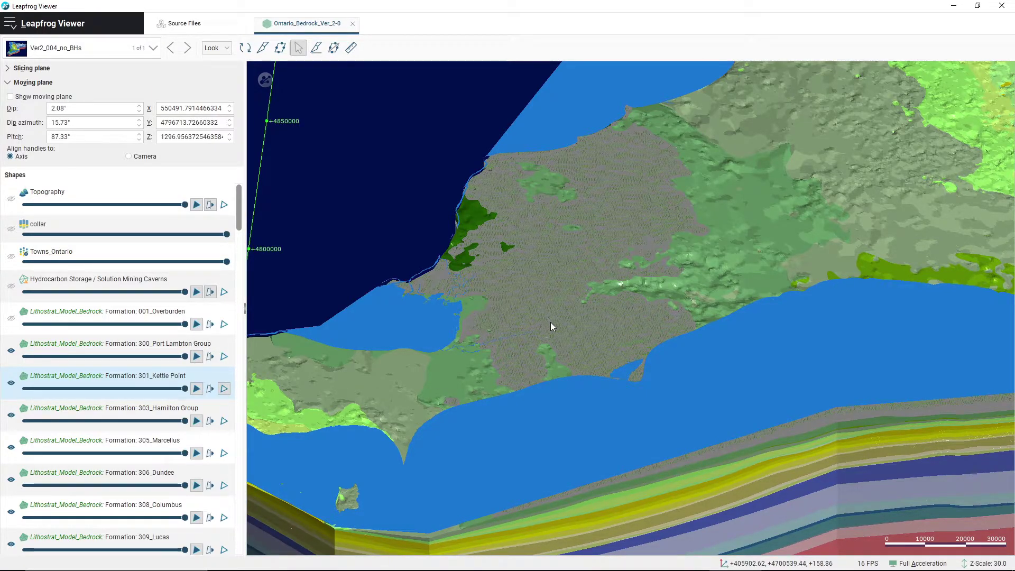
# Inspect the mesh edges of the 301_Kettle Point formation in a close-up, and switch them off again.
pyautogui.scroll(10, 550, 325)
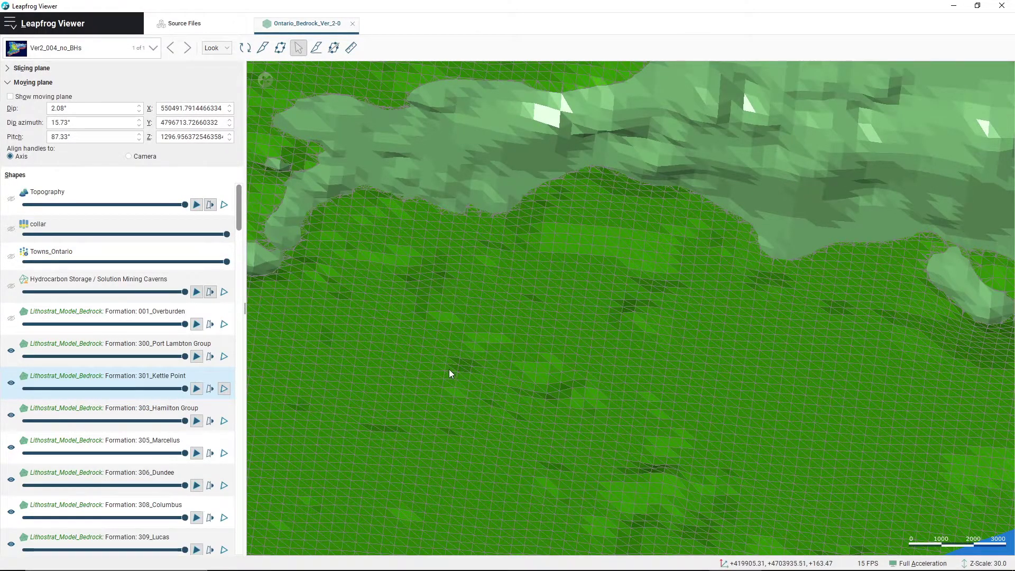
pyautogui.scroll(-6, 494, 329)
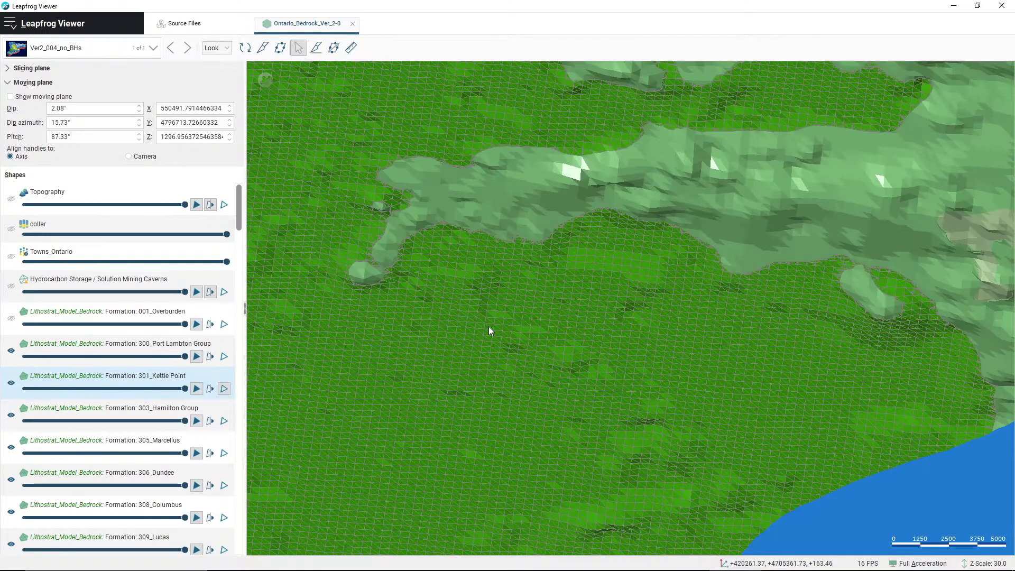
pyautogui.scroll(-2, 477, 329)
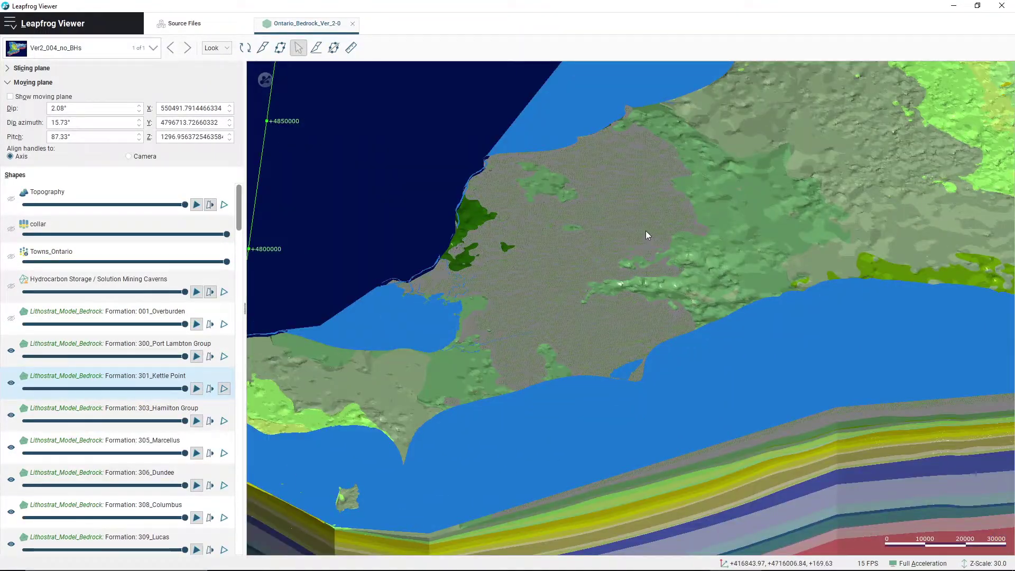
pyautogui.click(224, 389)
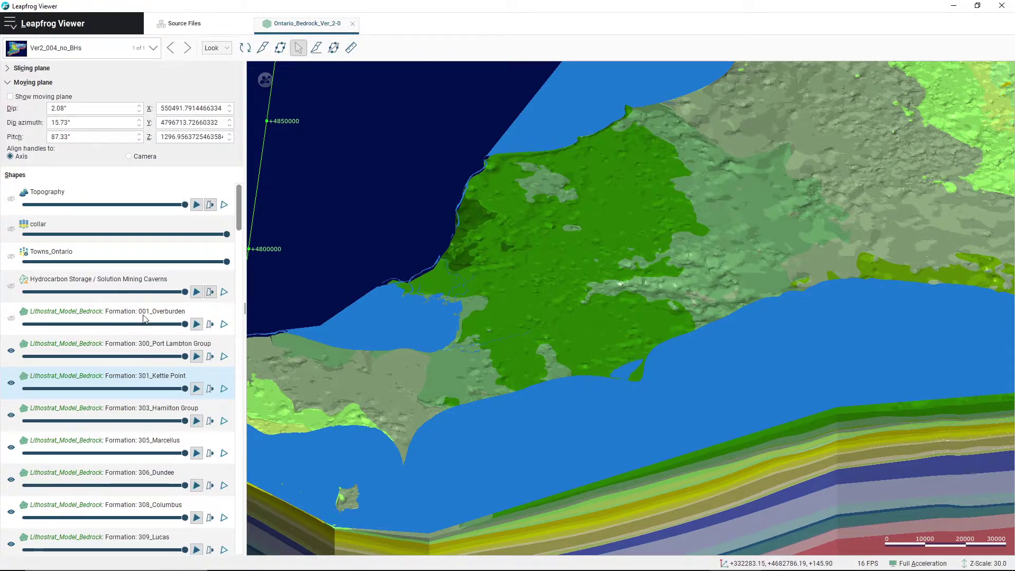
# Select the four formations from 300_Port Lambton Group to 305_Marcellus together, hide them as a group, and show them again.
pyautogui.scroll(-1, 147, 323)
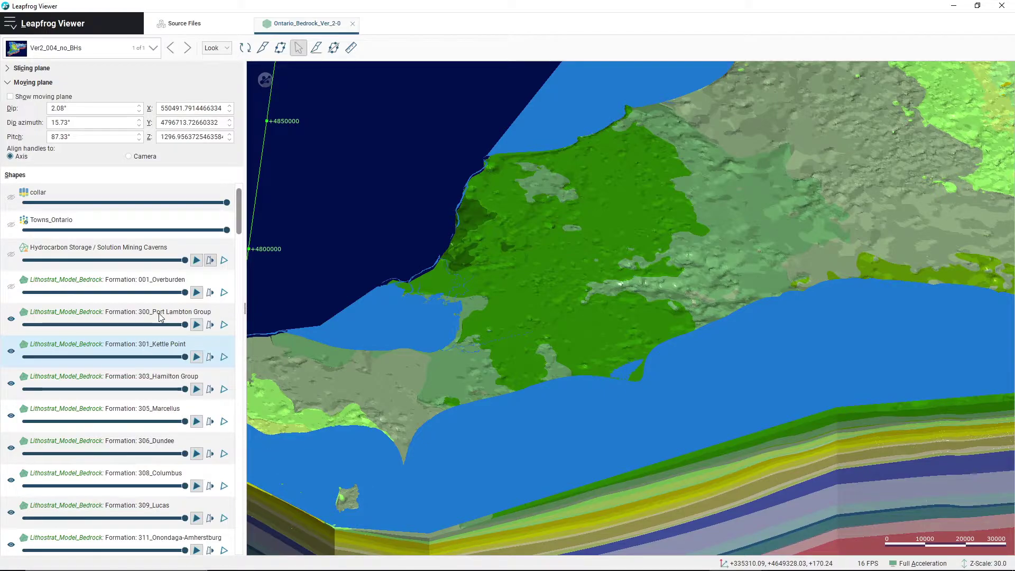
pyautogui.hotkey('shift', 'Down')
pyautogui.hotkey('shift', 'Down')
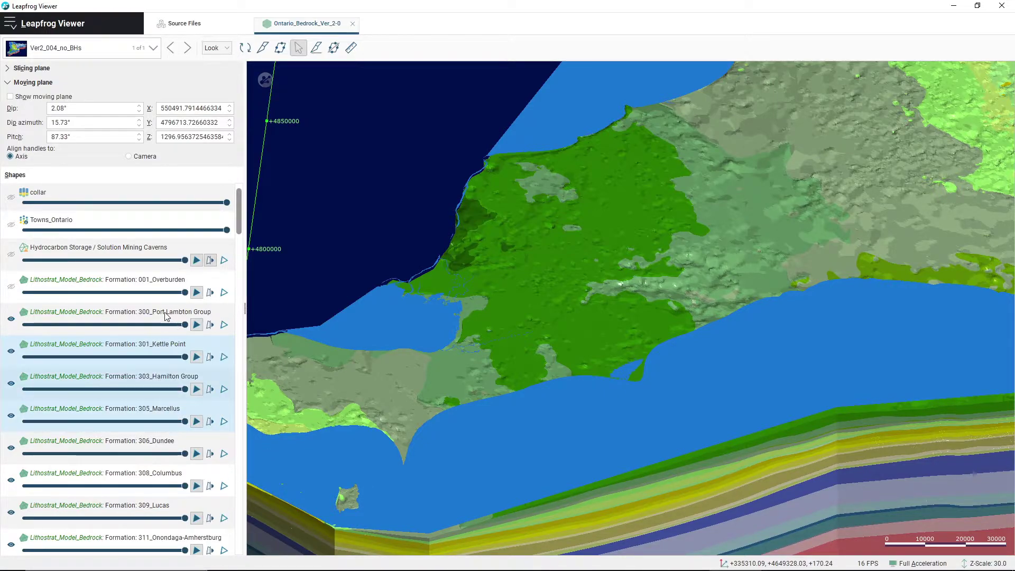
pyautogui.keyDown('ctrl'); pyautogui.click(165, 314); pyautogui.keyUp('ctrl')
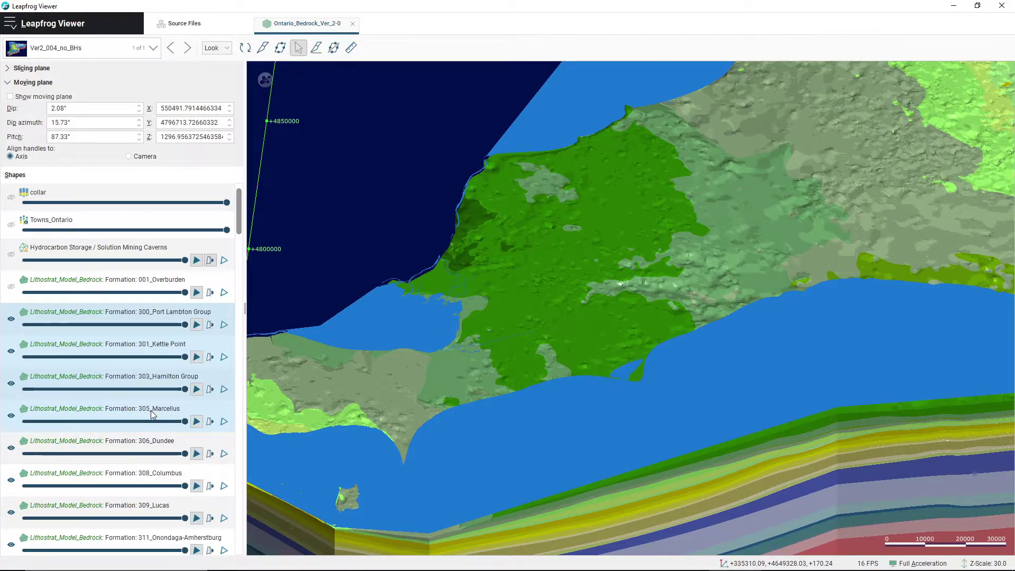
pyautogui.click(11, 319)
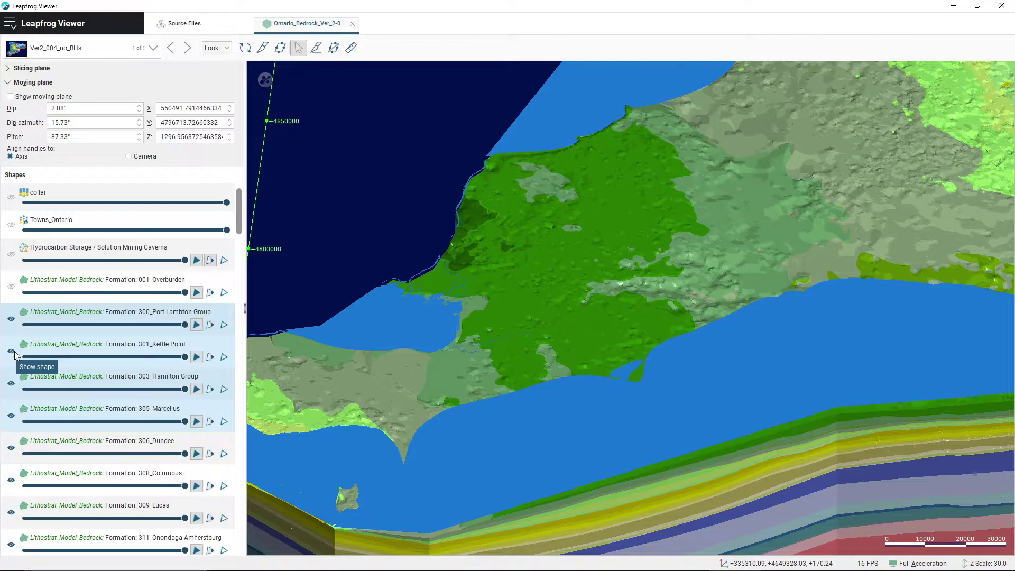
pyautogui.click(11, 351)
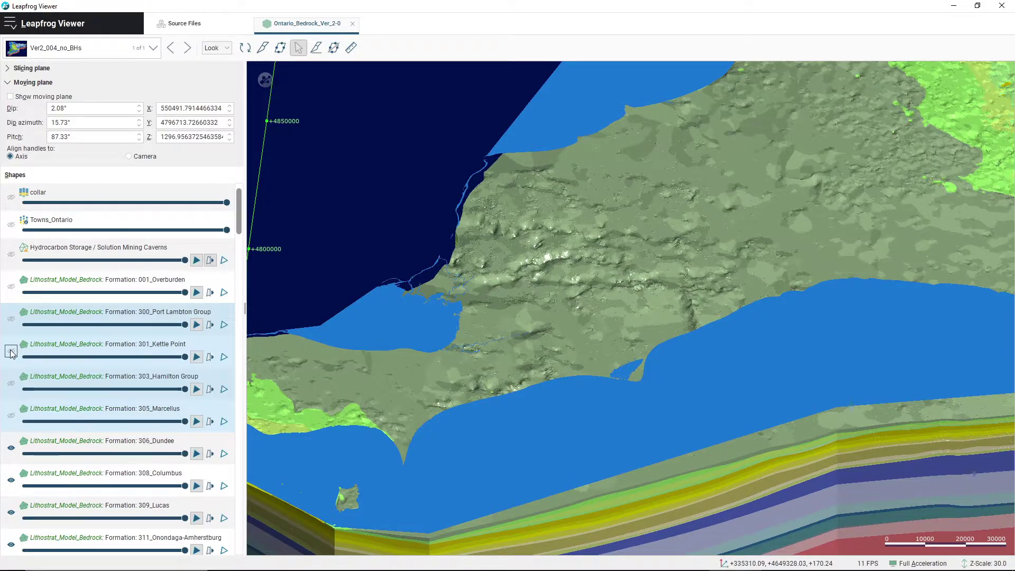
pyautogui.click(11, 351)
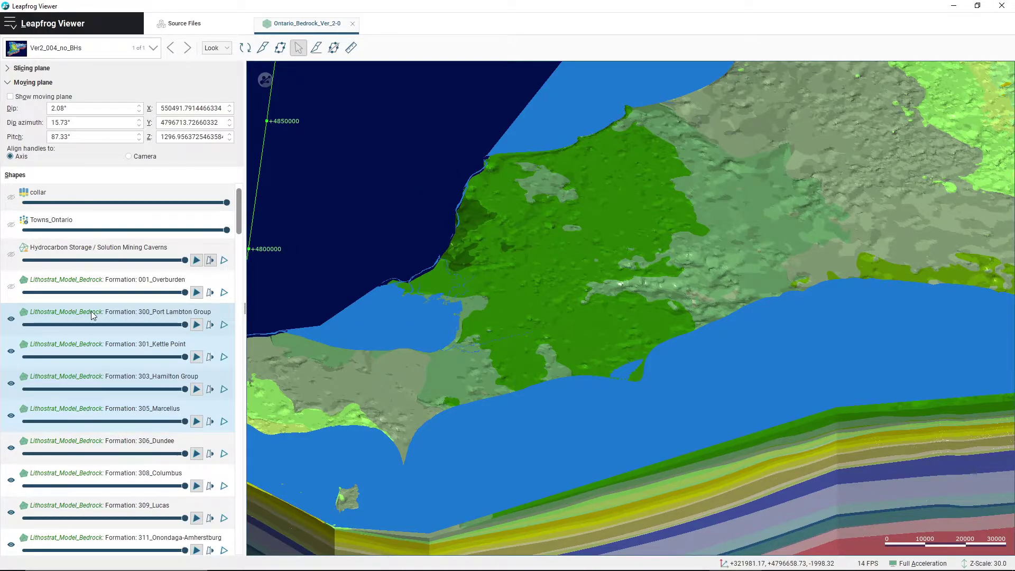
# Starting from 301_Kettle Point, select all shapes from 001_Overburden through Salt_Mine_Windsor: 409_B Salt and check the selection's extent.
pyautogui.click(106, 277)
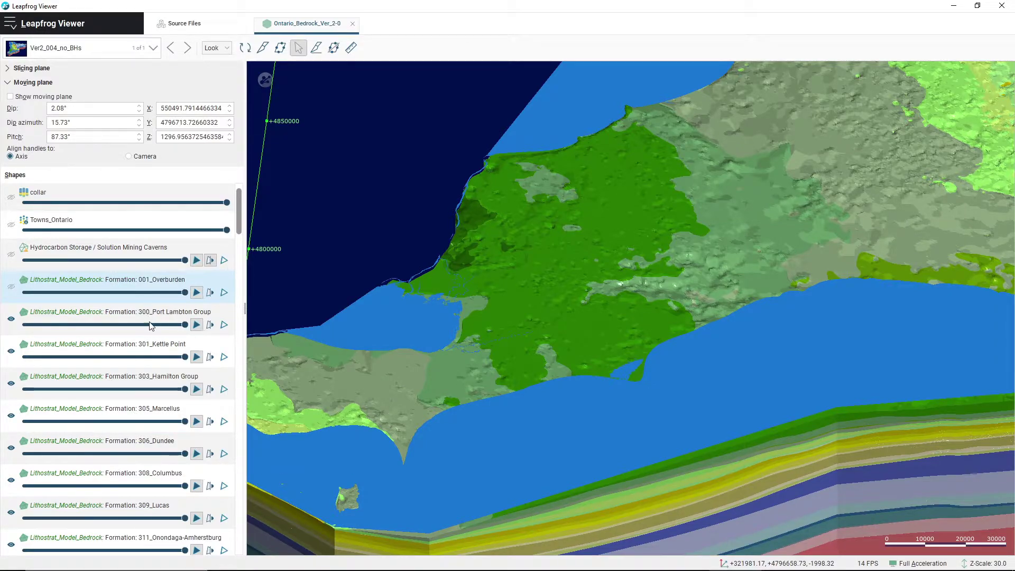
pyautogui.click(80, 349)
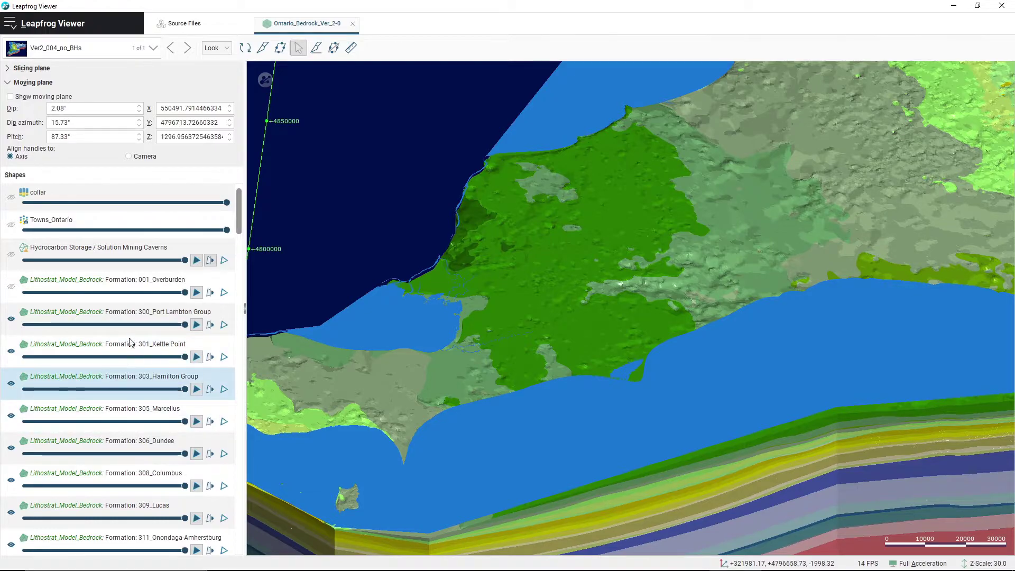
pyautogui.click(119, 380)
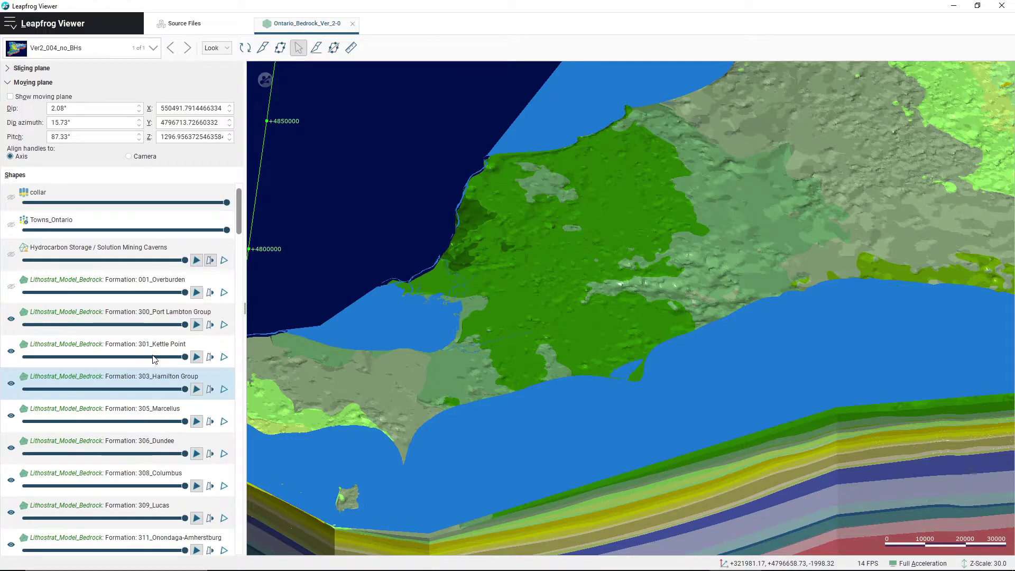
pyautogui.click(160, 349)
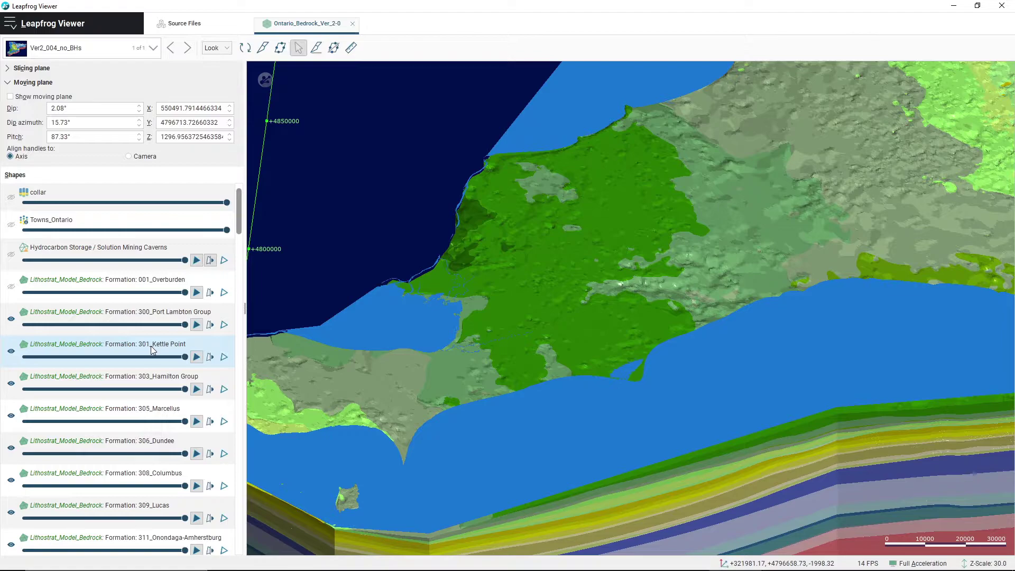
pyautogui.hotkey('ctrl', 'a')
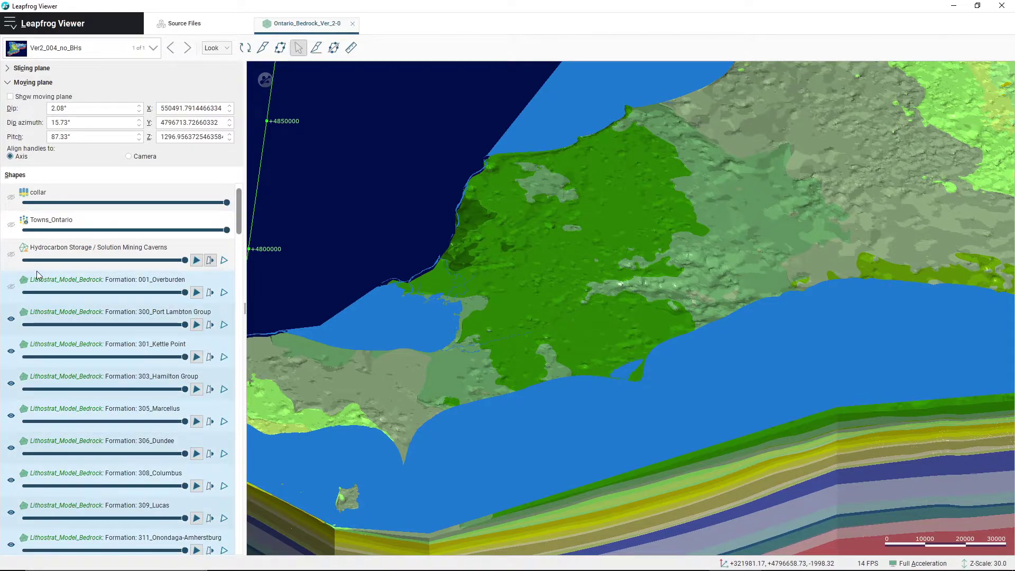
pyautogui.scroll(-10, 101, 300)
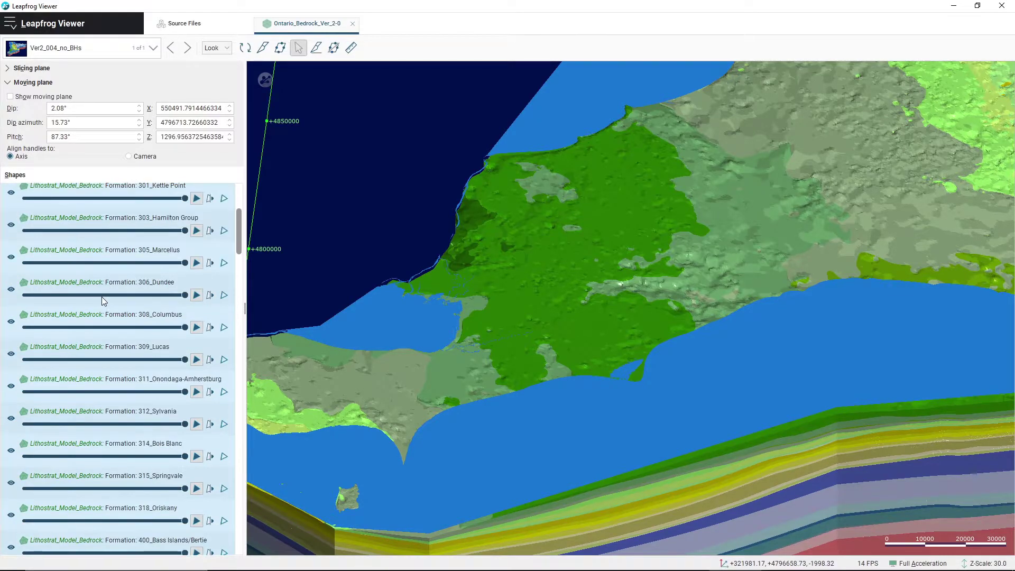
pyautogui.scroll(-10, 101, 311)
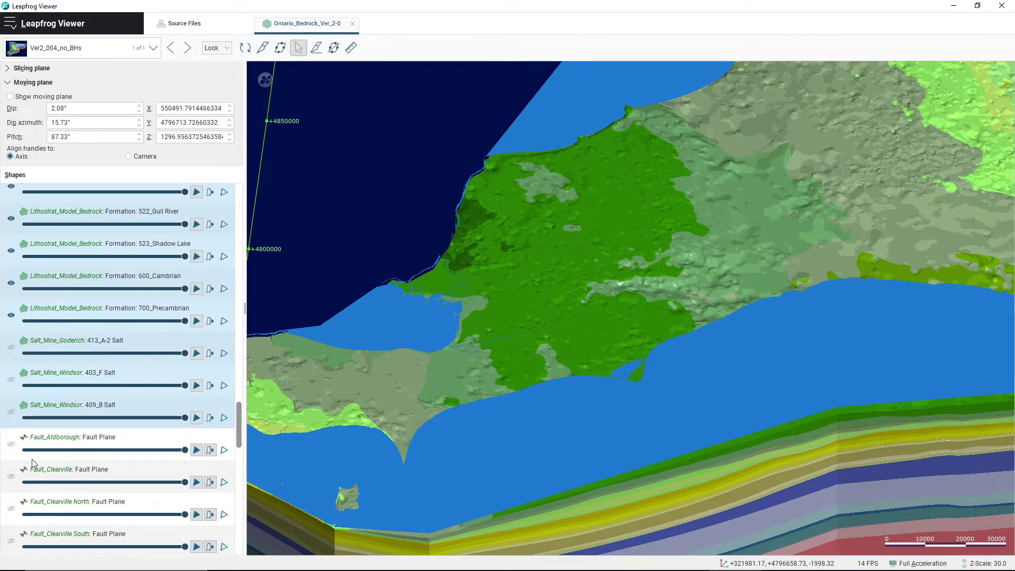
pyautogui.scroll(7, 71, 385)
pyautogui.scroll(8, 72, 380)
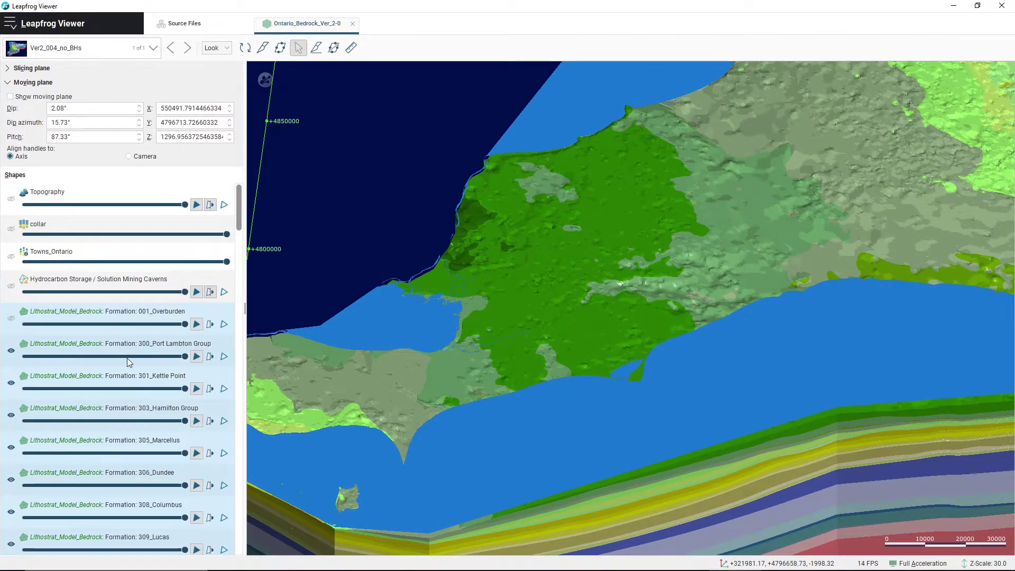
# With the whole model in view, hide all the selected formations at once and show them all again.
pyautogui.scroll(-3, 122, 354)
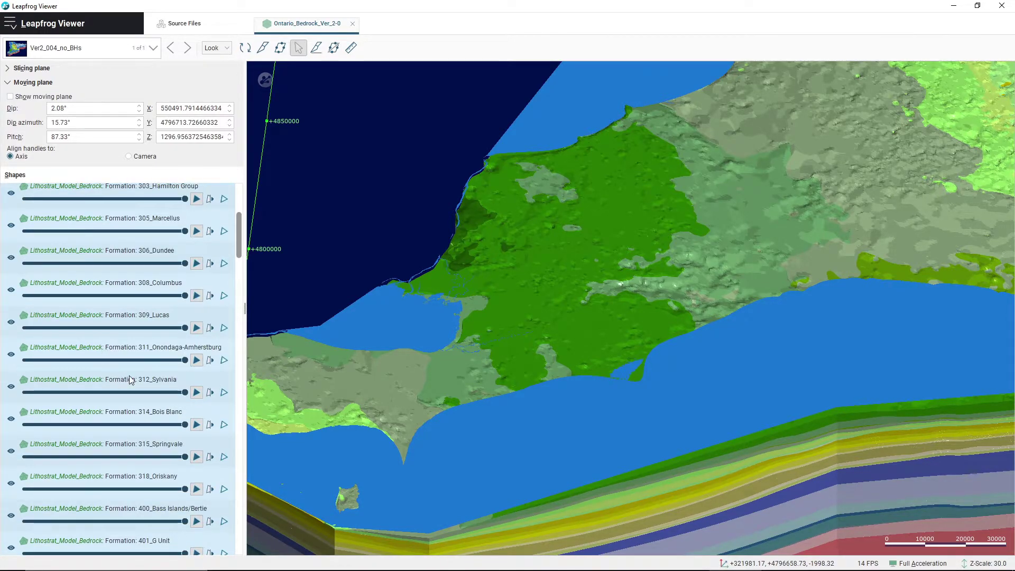
pyautogui.scroll(-5, 448, 335)
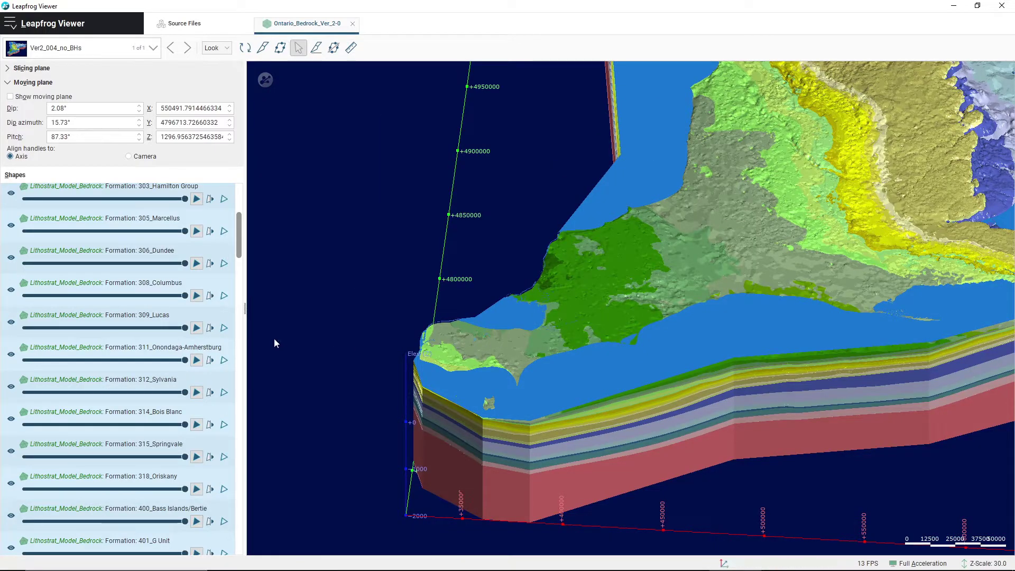
pyautogui.moveTo(811, 310); pyautogui.dragTo(741, 323, button='right')
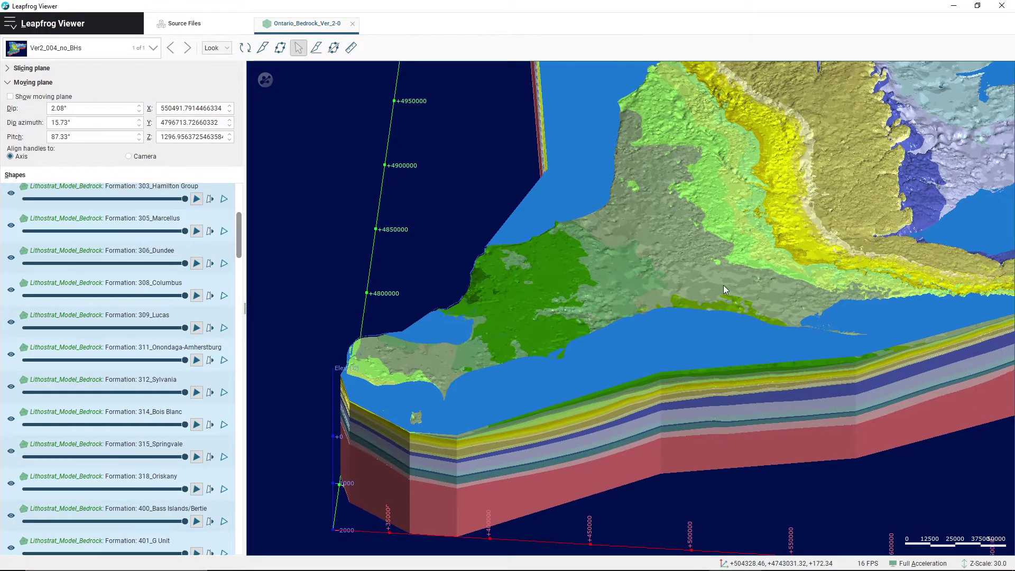
pyautogui.scroll(-3, 724, 289)
pyautogui.moveTo(749, 279); pyautogui.dragTo(639, 333, button='right')
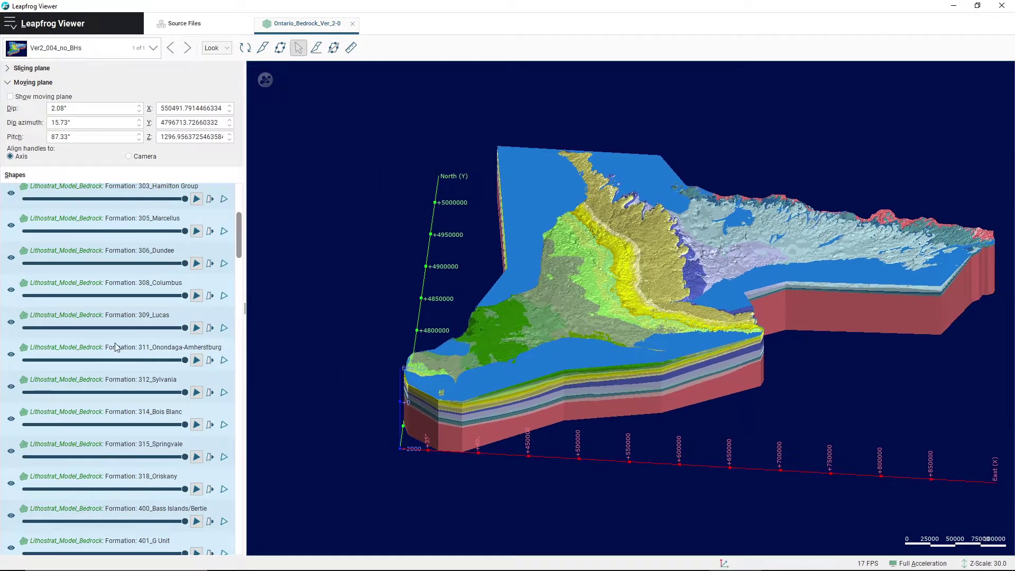
pyautogui.keyDown('ctrl'); pyautogui.click(11, 322); pyautogui.keyUp('ctrl')
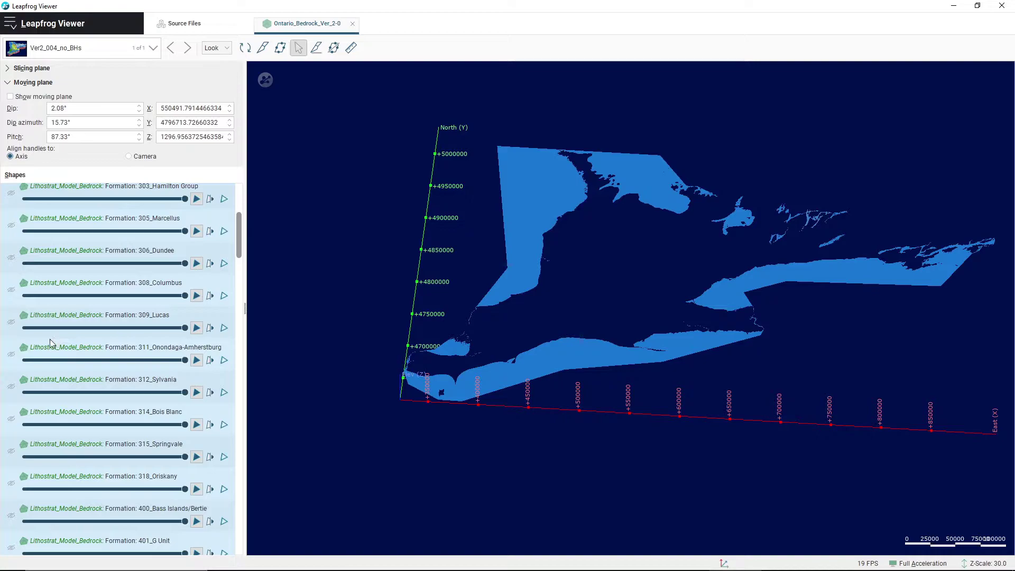
pyautogui.click(11, 322)
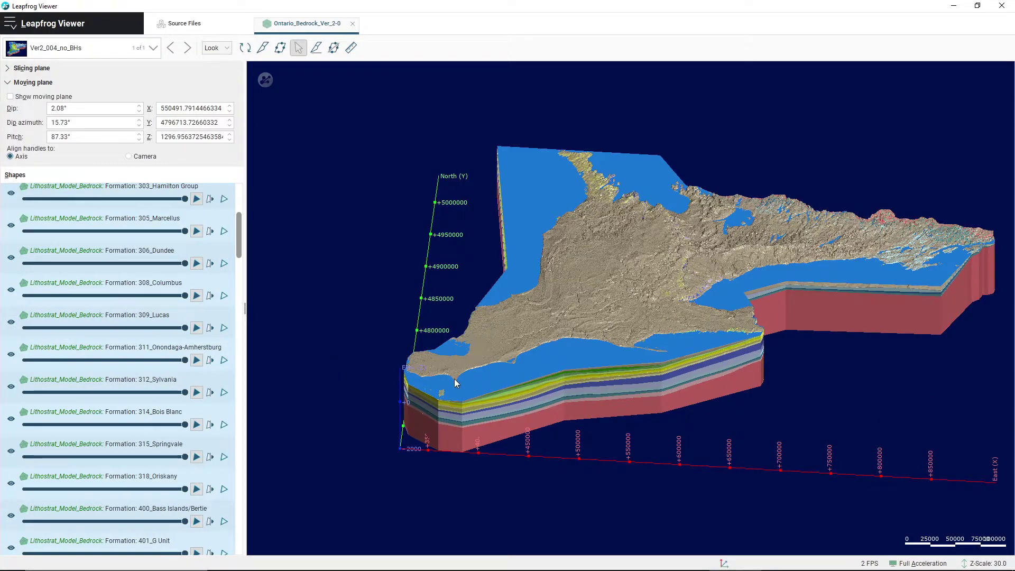
# Reduce the selection to the 001_Overburden formation and hide it.
pyautogui.scroll(2, 117, 287)
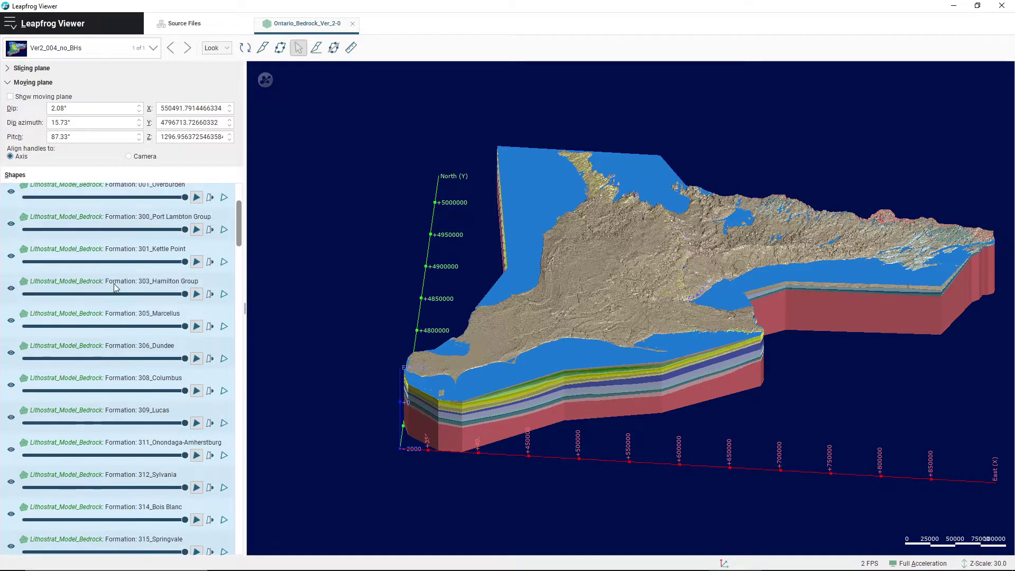
pyautogui.scroll(3, 115, 287)
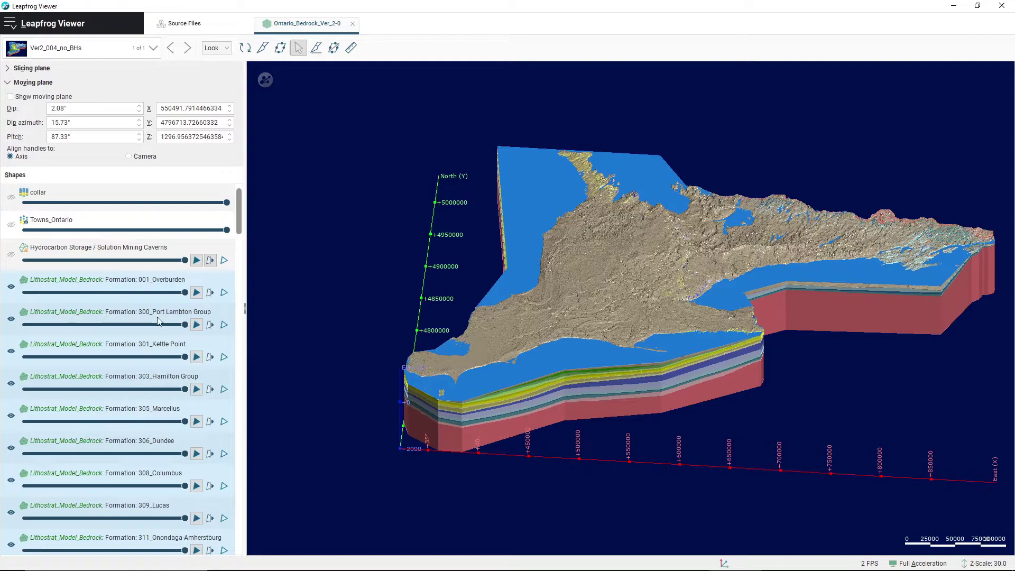
pyautogui.click(155, 249)
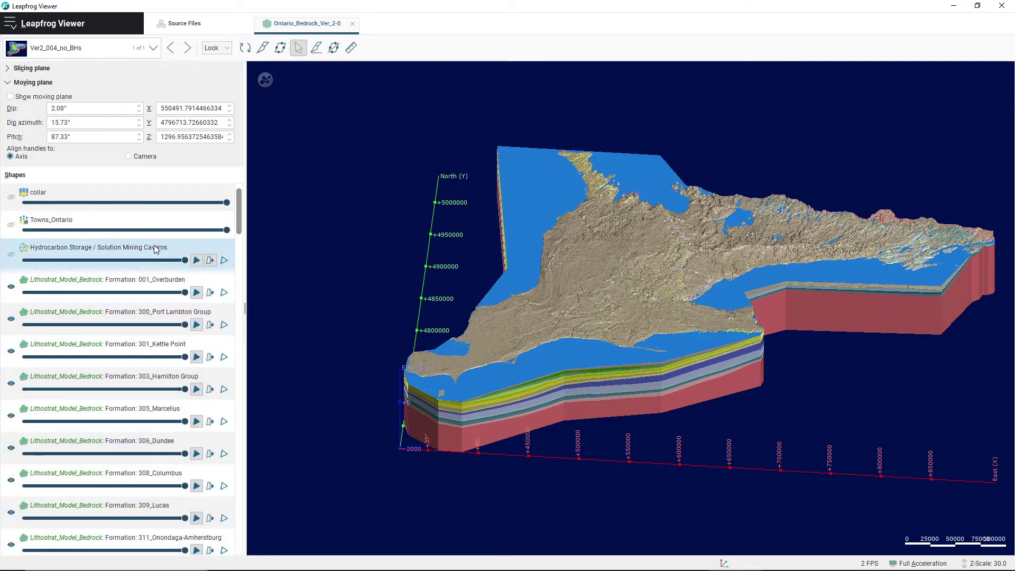
pyautogui.click(142, 286)
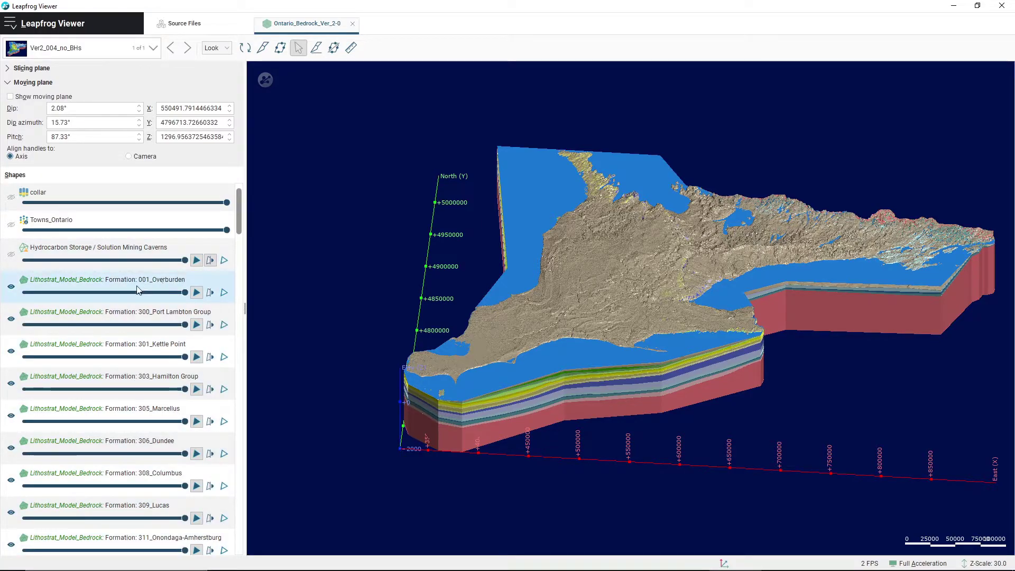
pyautogui.click(11, 286)
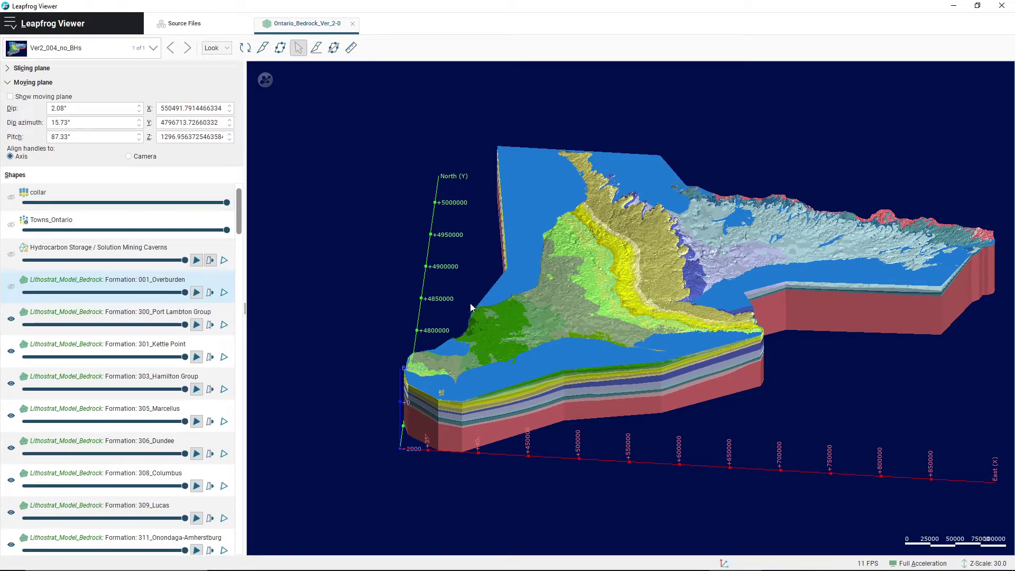
# Pick the 301_Kettle Point formation directly on the model surface to view its properties.
pyautogui.moveTo(379, 300); pyautogui.dragTo(286, 275, button='right')
pyautogui.scroll(3, 389, 296)
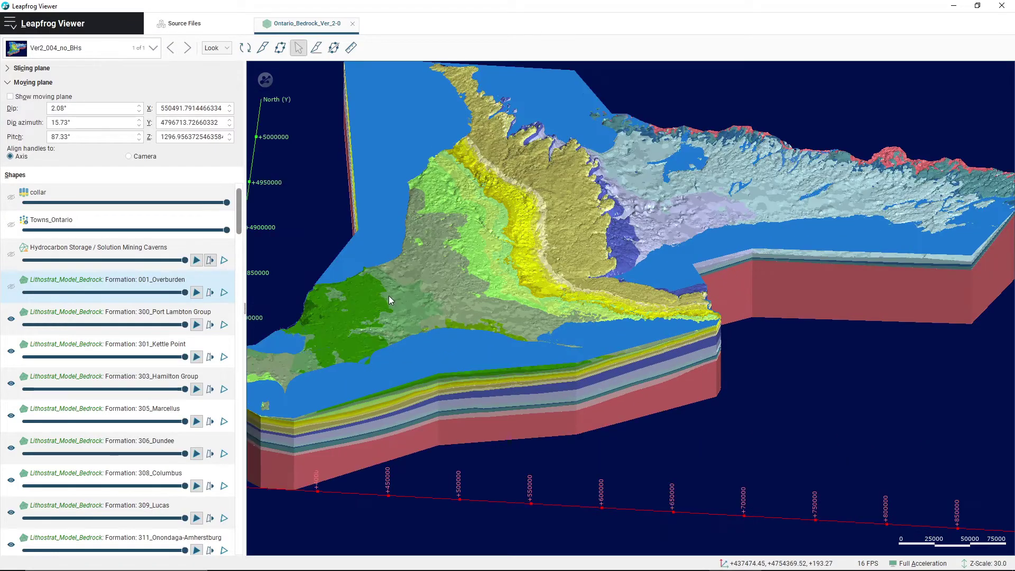
pyautogui.moveTo(309, 238); pyautogui.dragTo(436, 197, button='right')
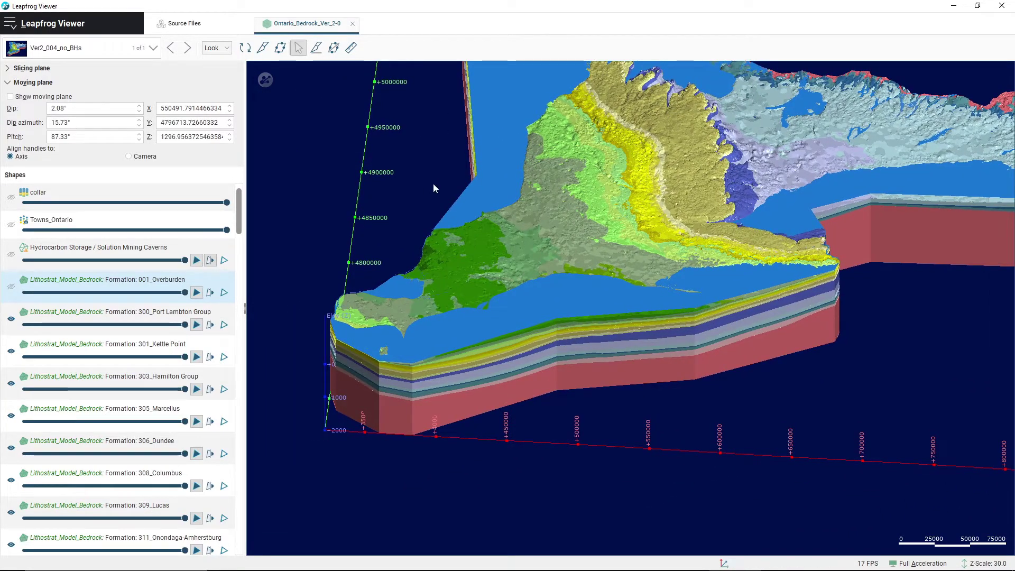
pyautogui.scroll(3, 478, 248)
pyautogui.click(413, 219)
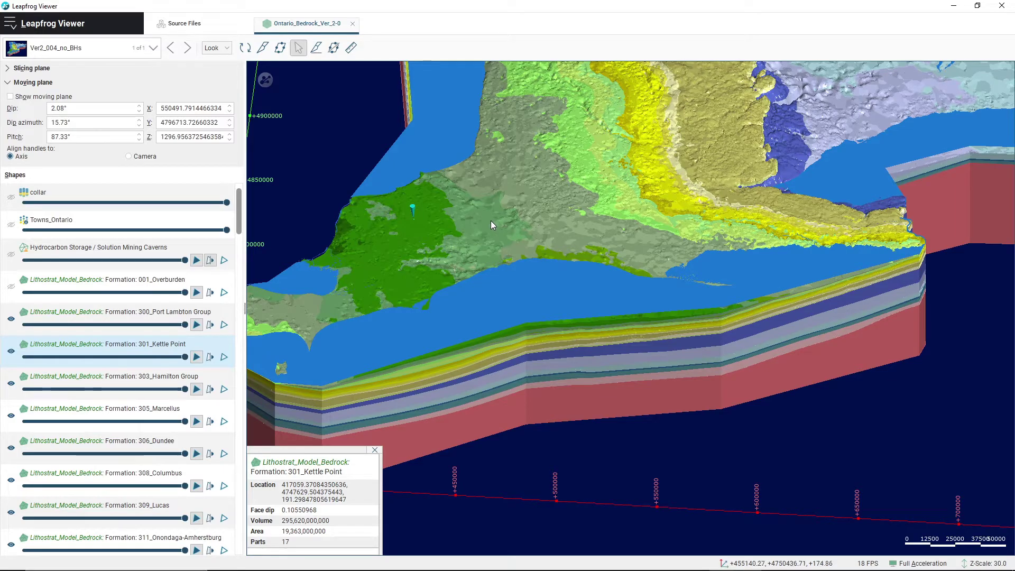
# Pick Lake Erie in the model to view its attributes, and close the information window.
pyautogui.click(565, 299)
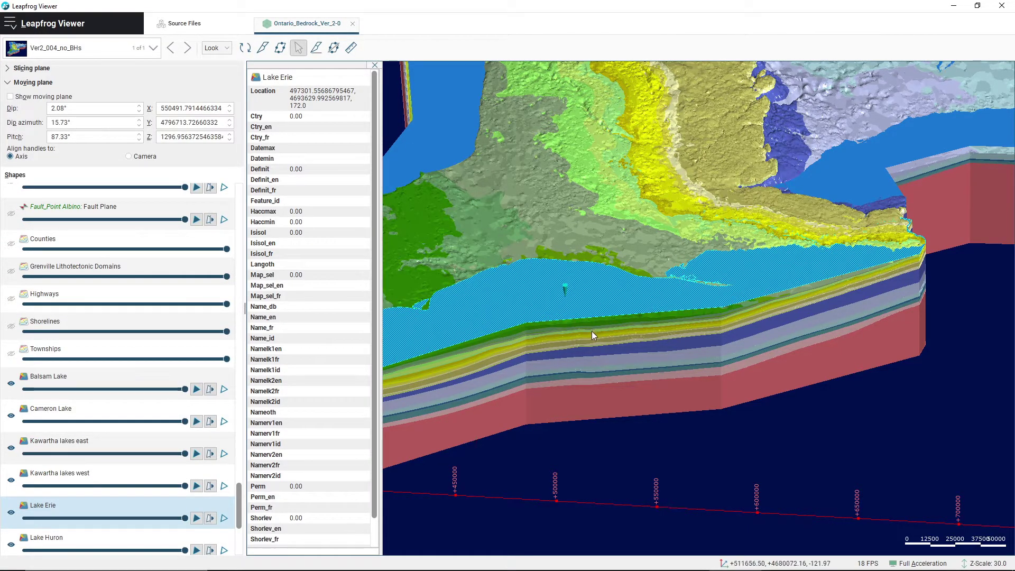
pyautogui.click(375, 64)
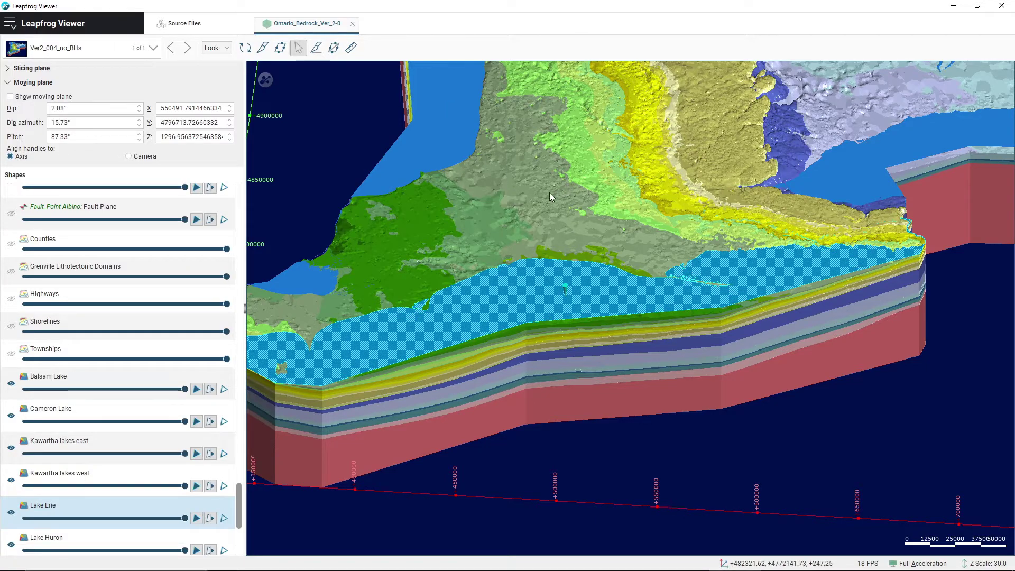
pyautogui.moveTo(544, 210); pyautogui.dragTo(539, 305, button='right')
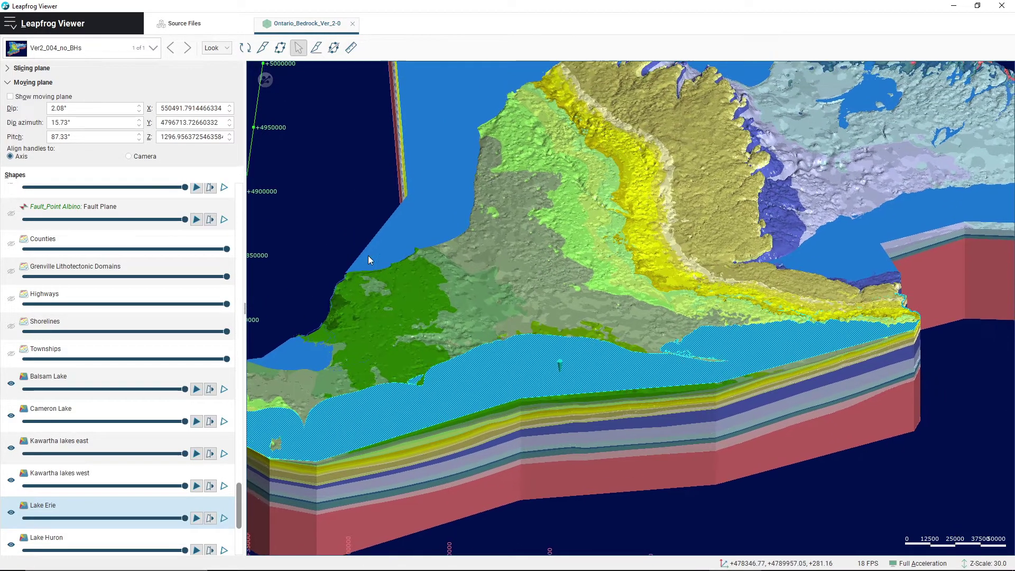
# Show the Towns_Ontario points on the model surface.
pyautogui.scroll(3, 189, 476)
pyautogui.moveTo(236, 495); pyautogui.dragTo(239, 206)
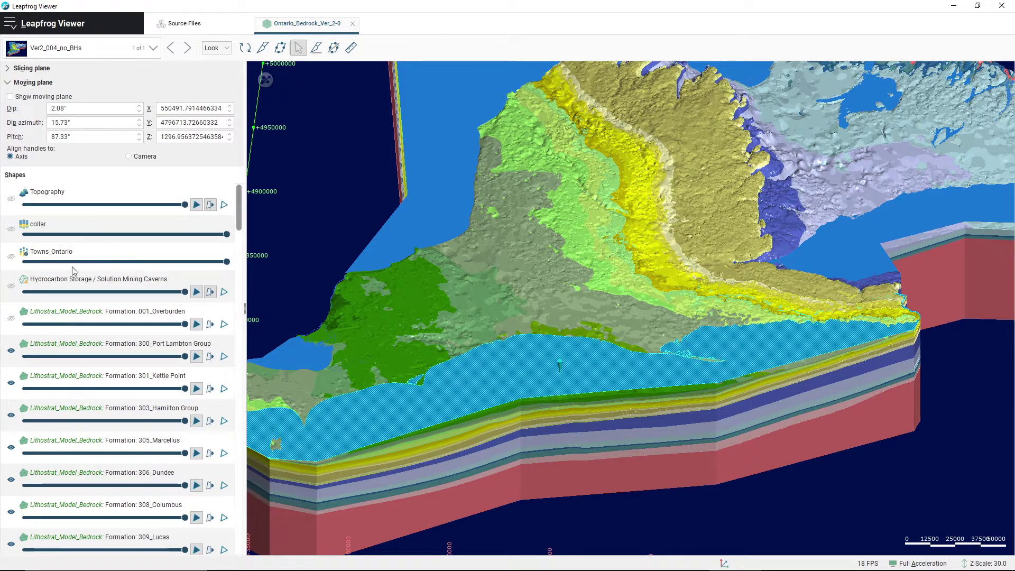
pyautogui.click(11, 256)
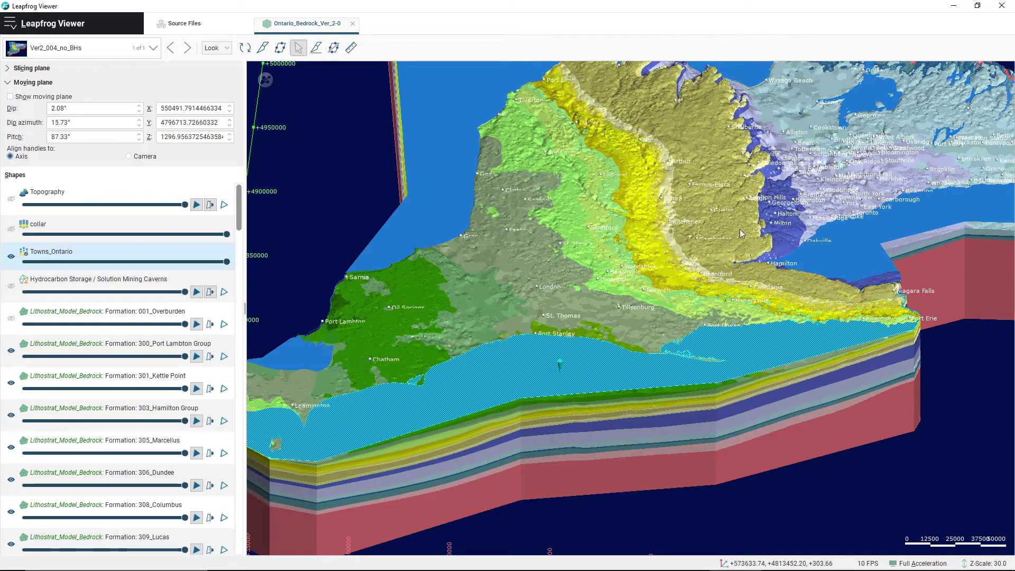
# Pick the Kitchener town point on the model to view its location and name.
pyautogui.scroll(-4, 579, 268)
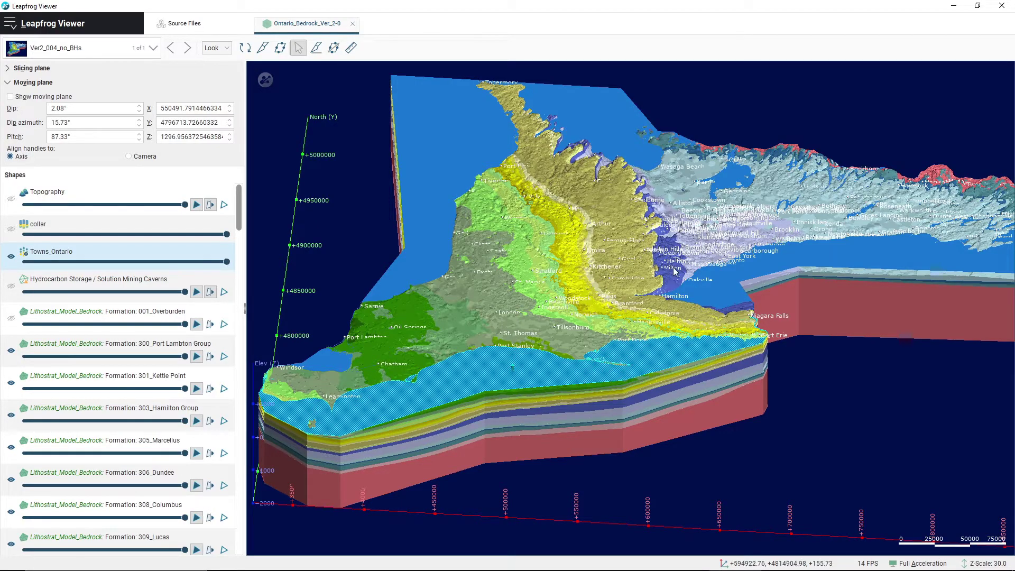
pyautogui.scroll(4, 669, 276)
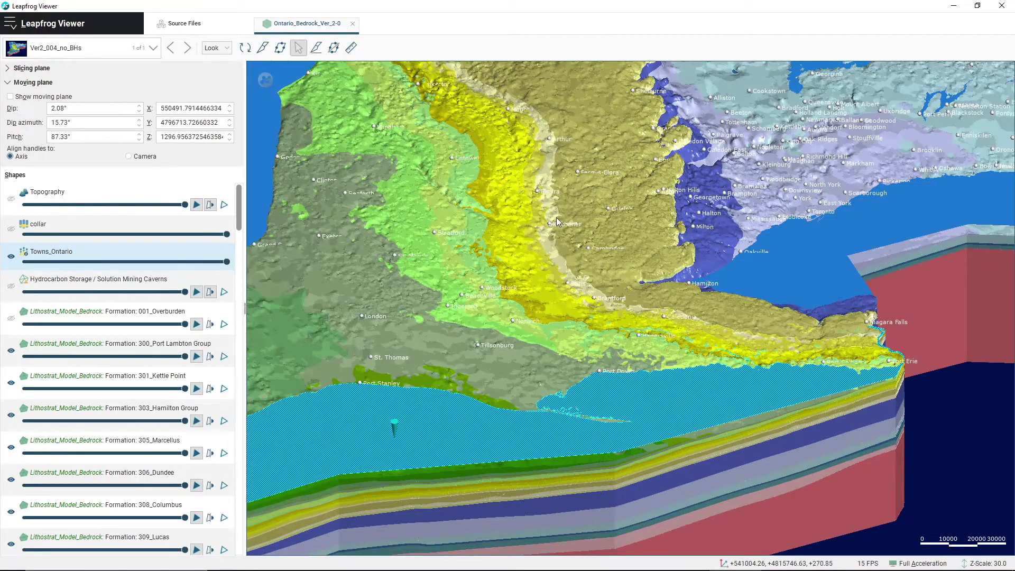
pyautogui.scroll(5, 555, 222)
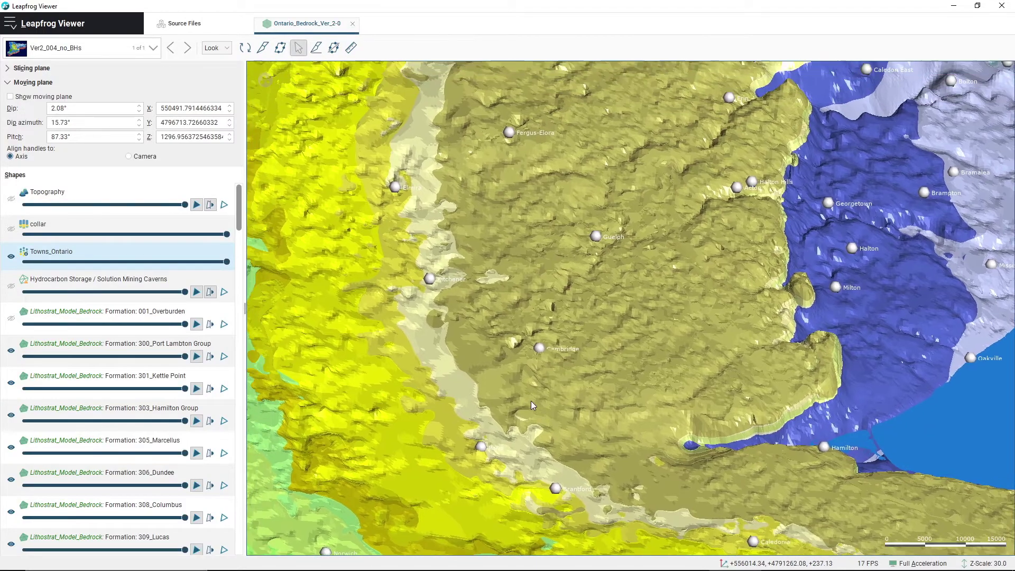
pyautogui.scroll(-3, 531, 401)
pyautogui.moveTo(483, 332); pyautogui.dragTo(547, 306, button='right')
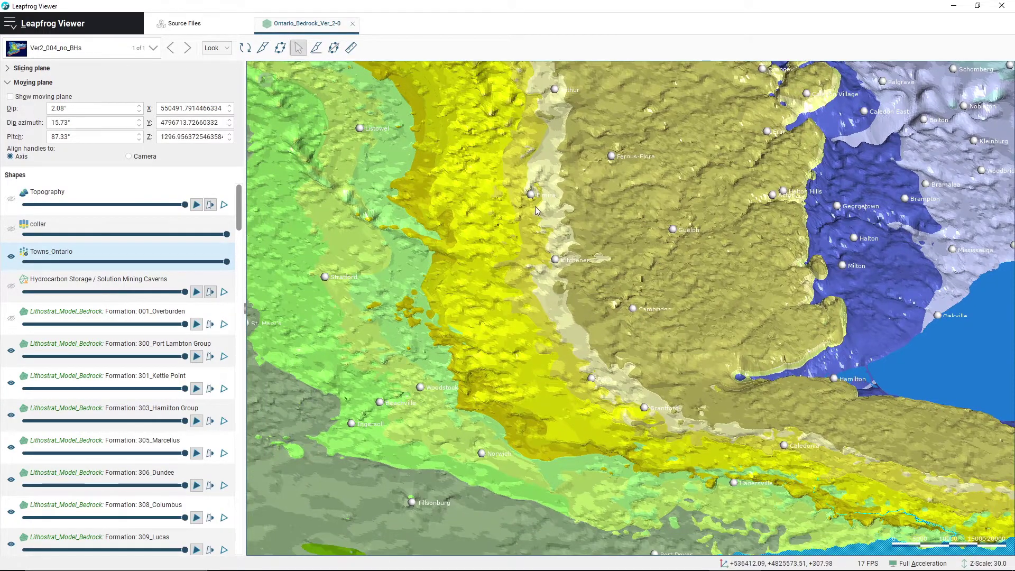
pyautogui.click(555, 260)
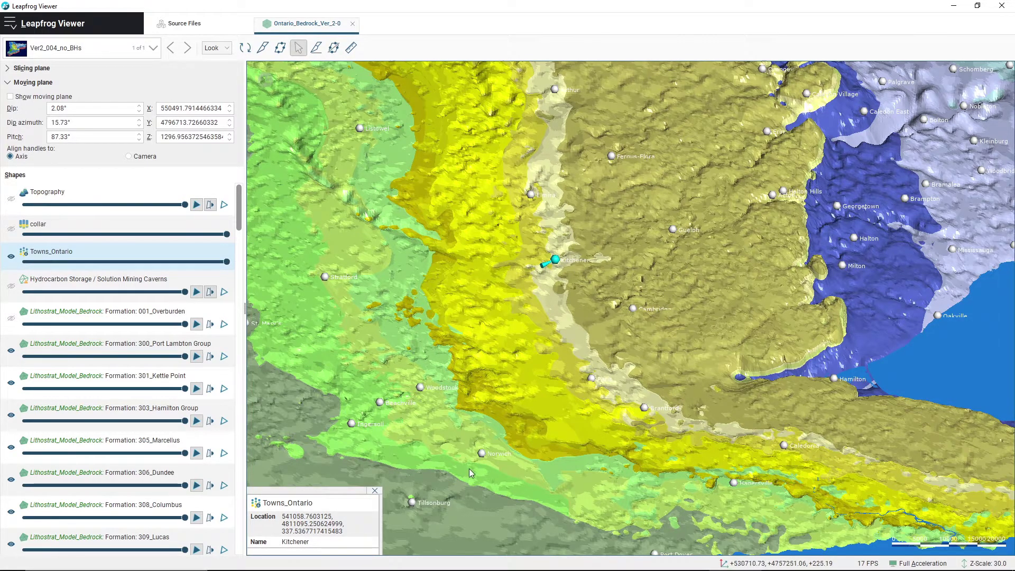
# Hide the Towns_Ontario points and bring the whole bedrock model back into view.
pyautogui.click(10, 256)
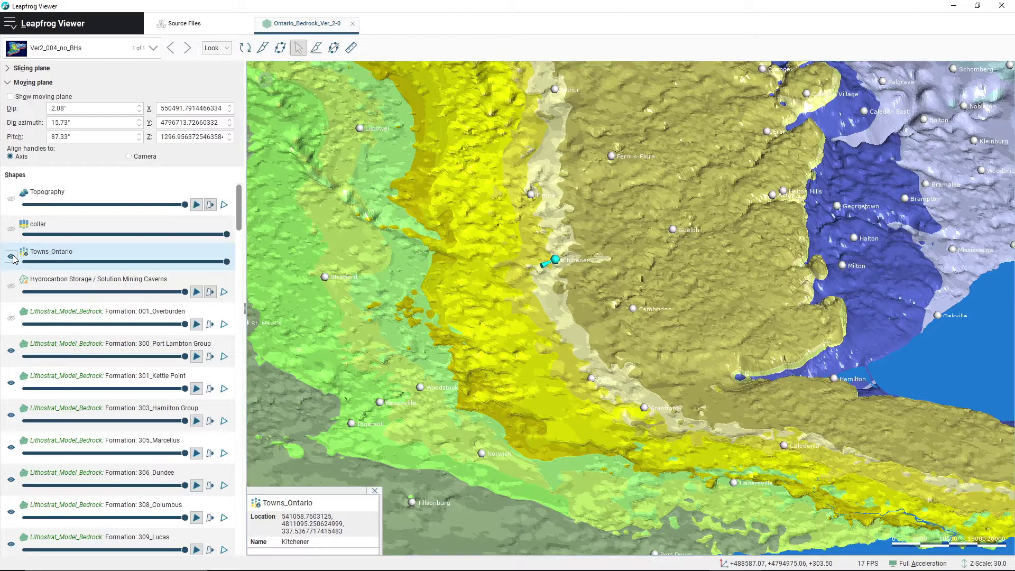
pyautogui.moveTo(445, 301); pyautogui.dragTo(416, 307)
pyautogui.scroll(-10, 405, 309)
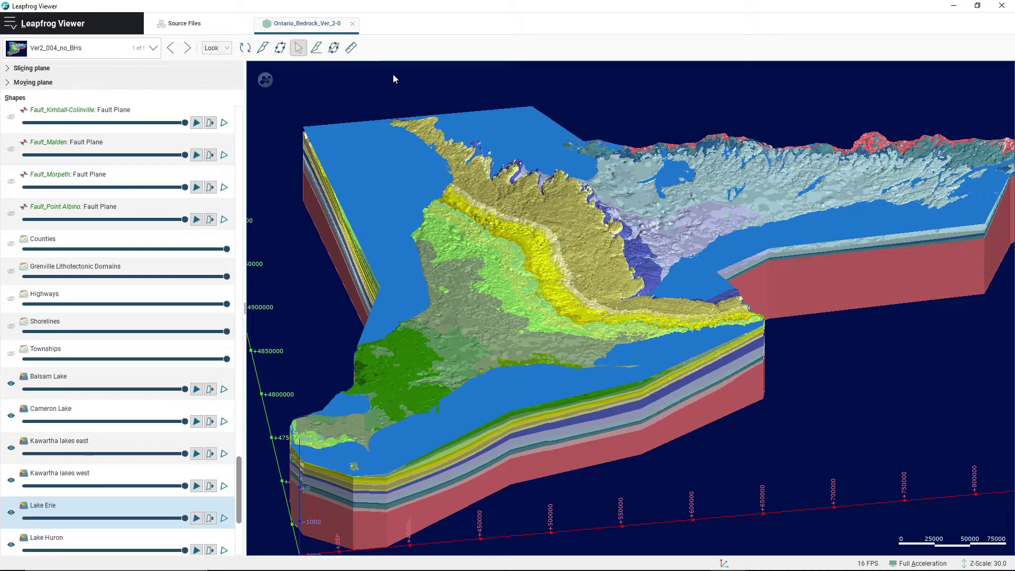
# Measure a distance southeast across the model surface between the grey-green formations with the ruler, and remove the ruler line.
pyautogui.click(351, 48)
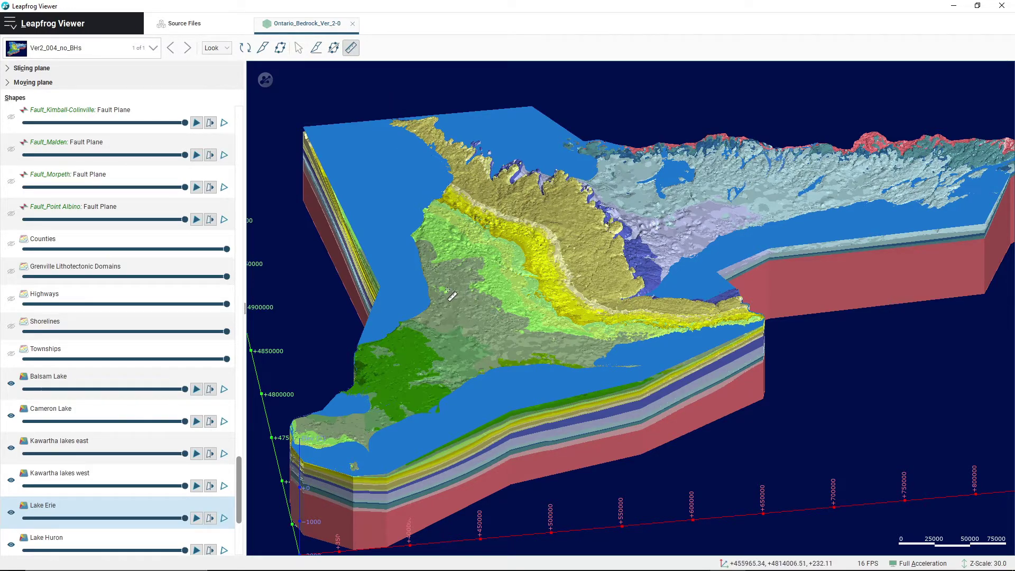
pyautogui.moveTo(445, 285); pyautogui.dragTo(518, 353)
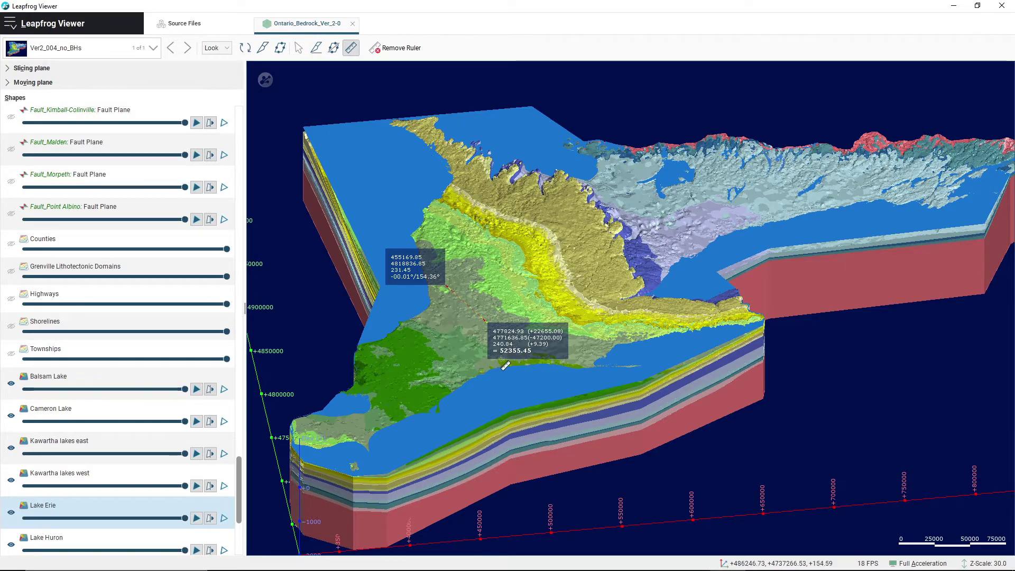
pyautogui.click(400, 48)
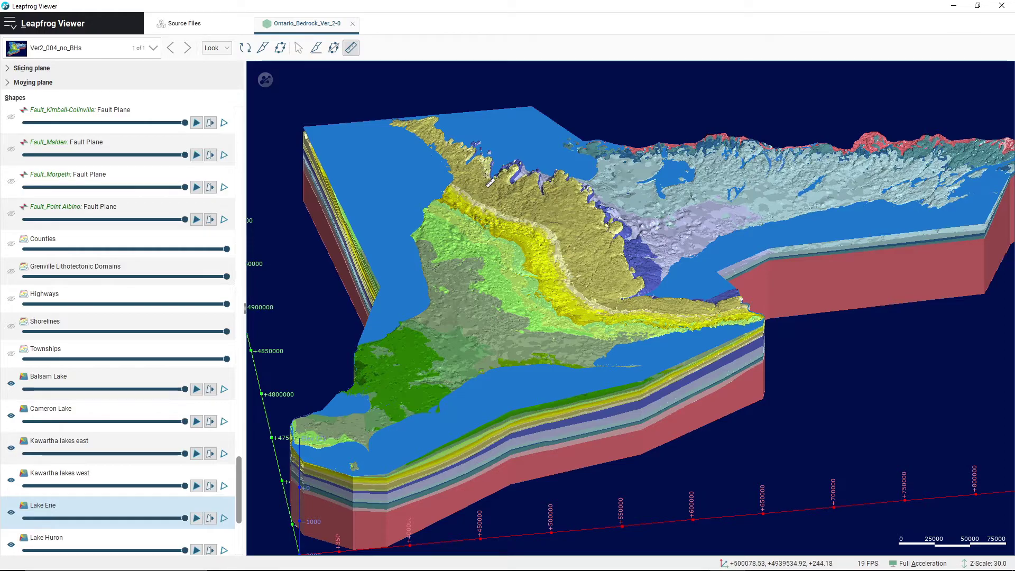
# Look East at the model and examine the layered formations below the surface up close.
pyautogui.click(227, 48)
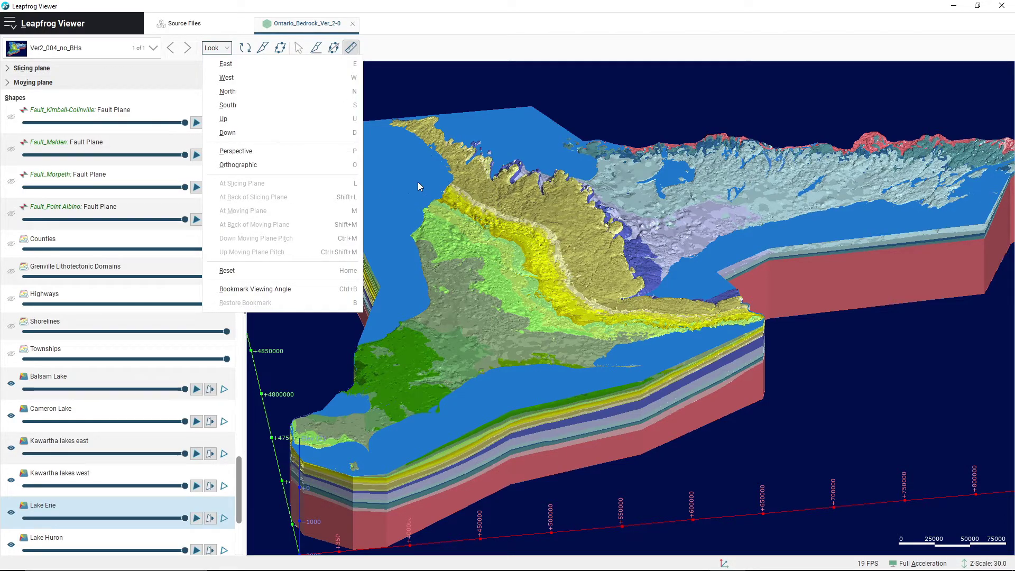
pyautogui.click(297, 64)
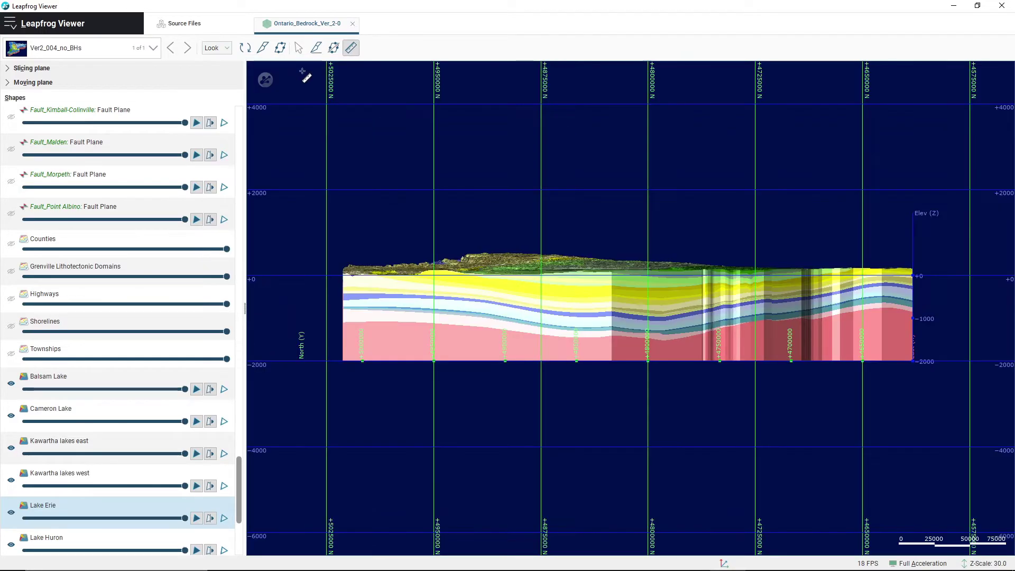
pyautogui.scroll(5, 690, 323)
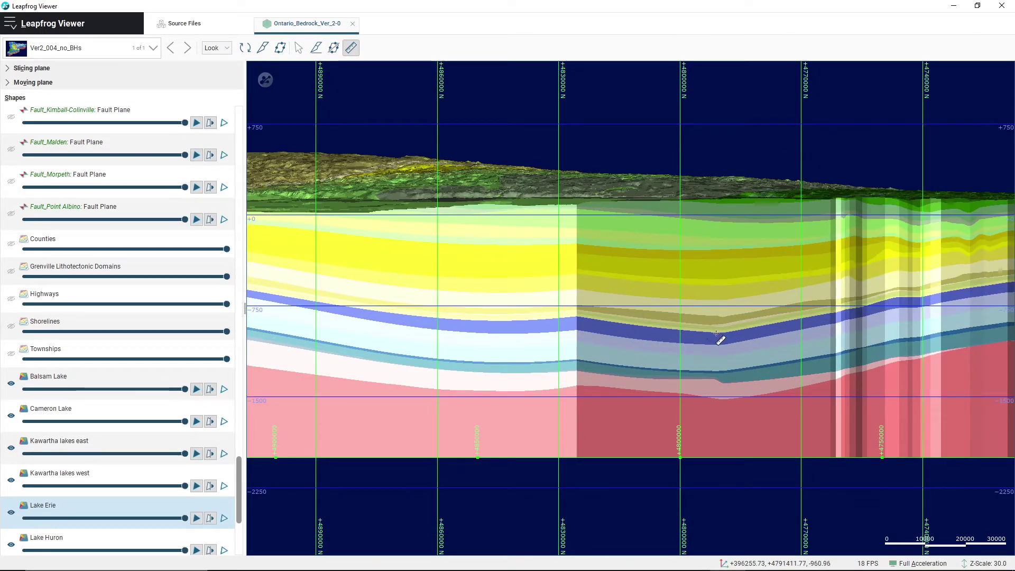
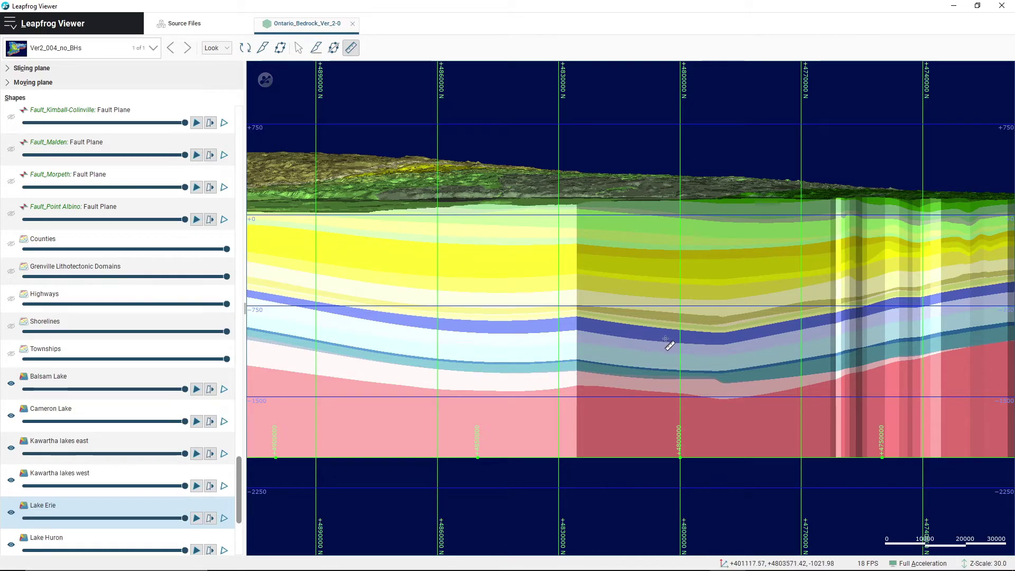
pyautogui.scroll(2, 640, 341)
pyautogui.scroll(1, 637, 349)
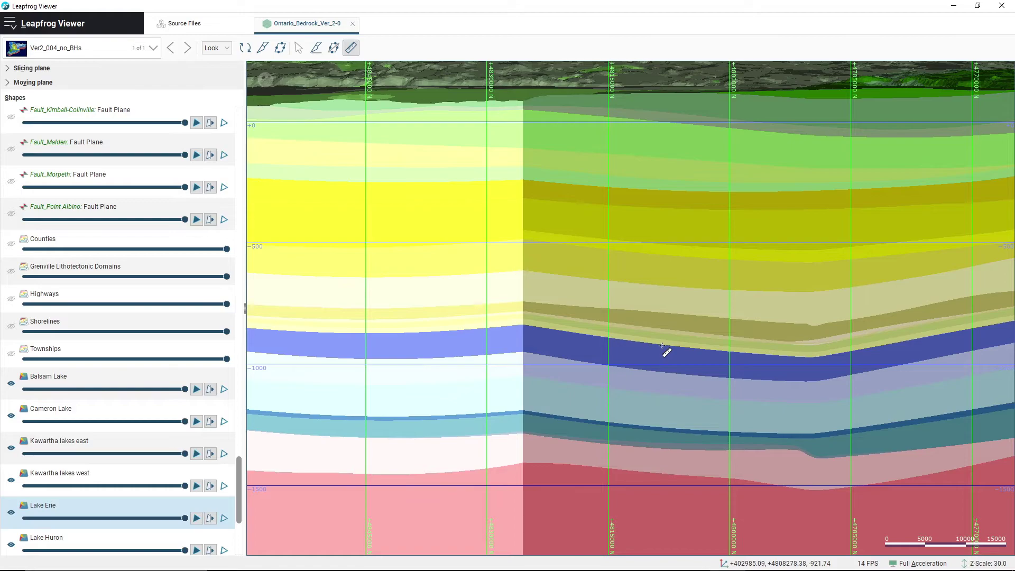
# Take three ruler measurements across the thickness of the dark blue formation, one of them straight down.
pyautogui.moveTo(661, 345); pyautogui.dragTo(658, 369)
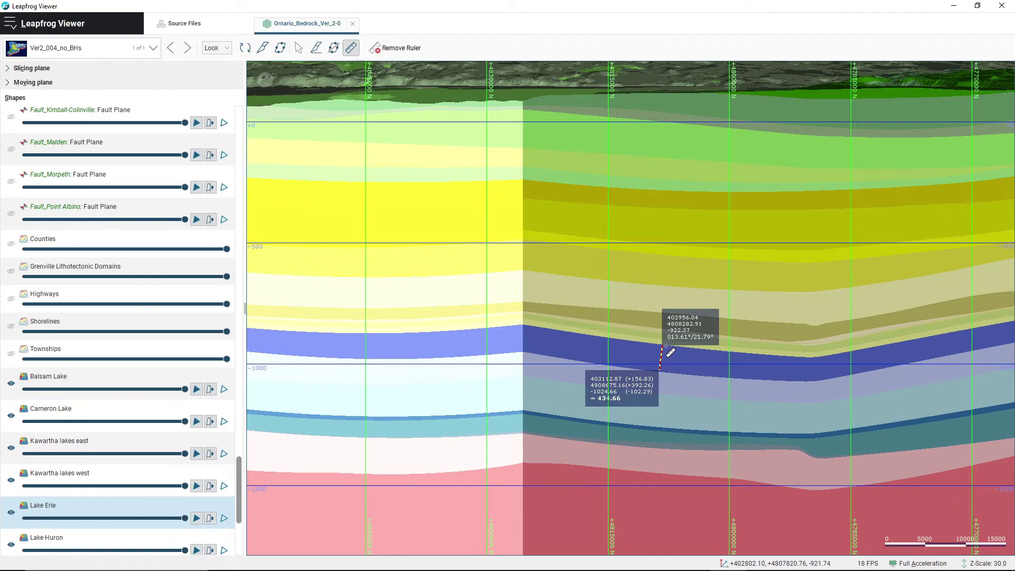
pyautogui.moveTo(666, 346); pyautogui.dragTo(666, 371)
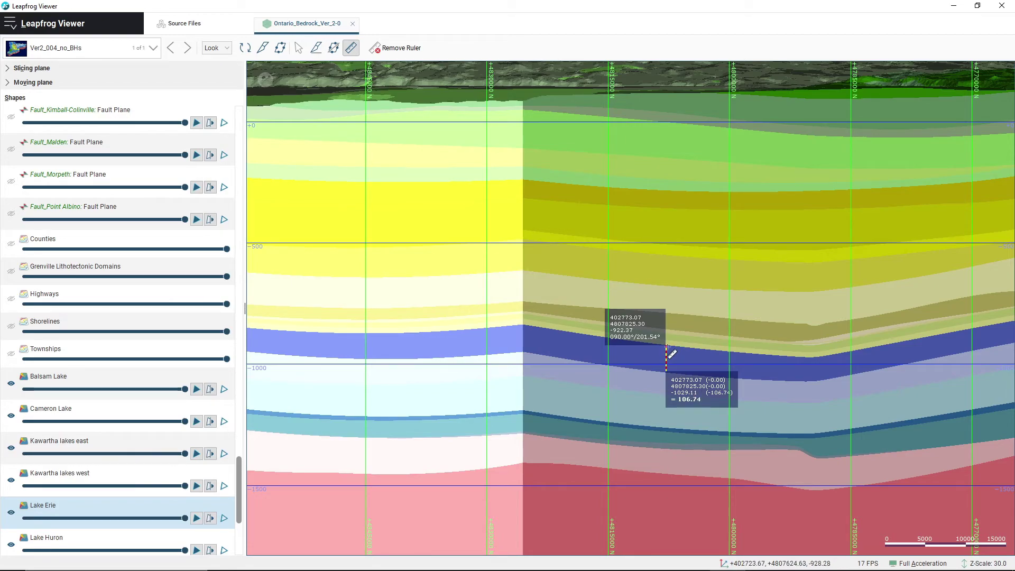
pyautogui.moveTo(666, 347); pyautogui.dragTo(661, 371)
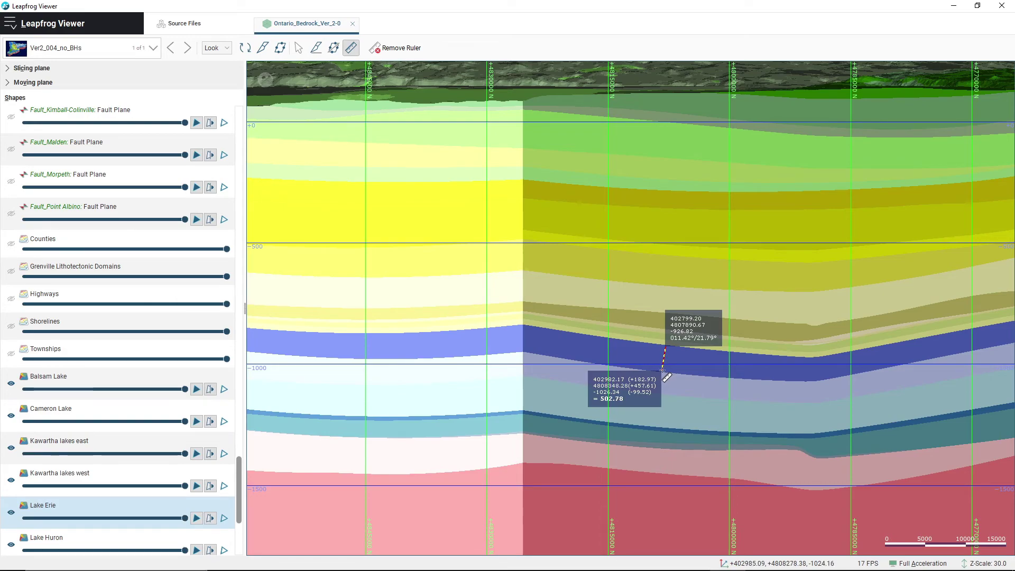
# Measure the dark blue formation's thickness once more, slightly farther south along the model's side.
pyautogui.scroll(-2, 660, 352)
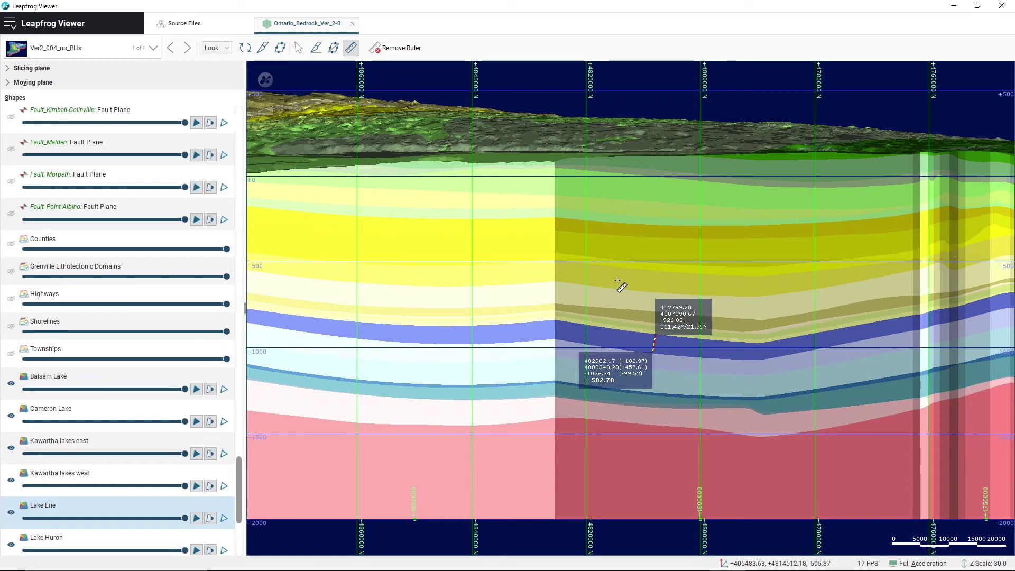
pyautogui.scroll(1, 646, 333)
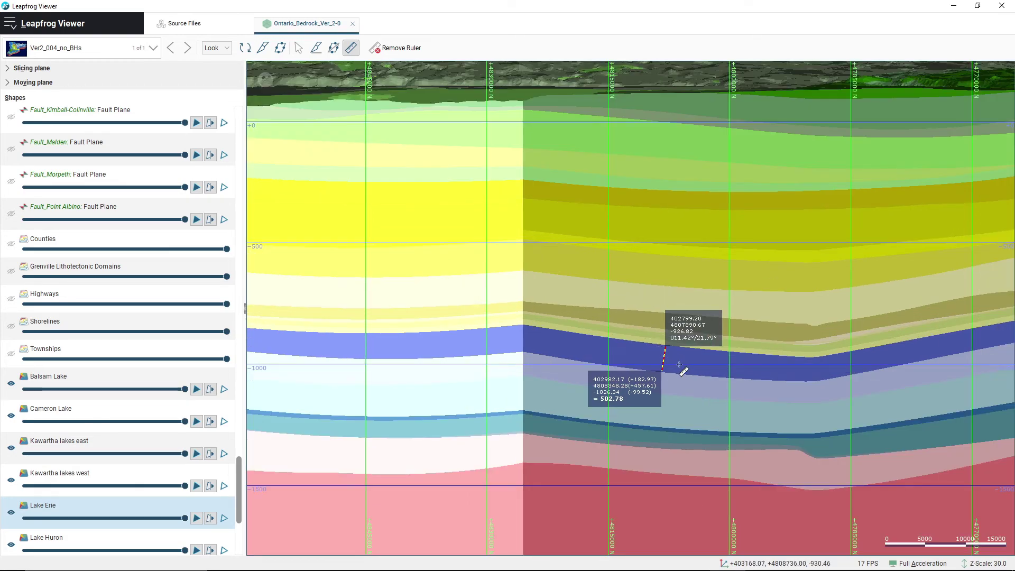
pyautogui.scroll(1, 682, 371)
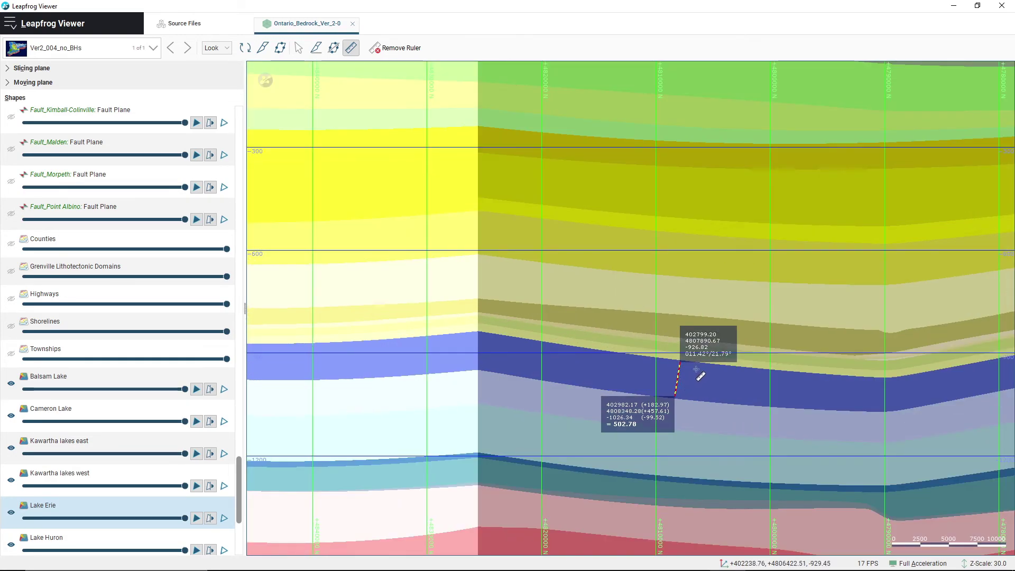
pyautogui.moveTo(696, 365); pyautogui.dragTo(694, 402)
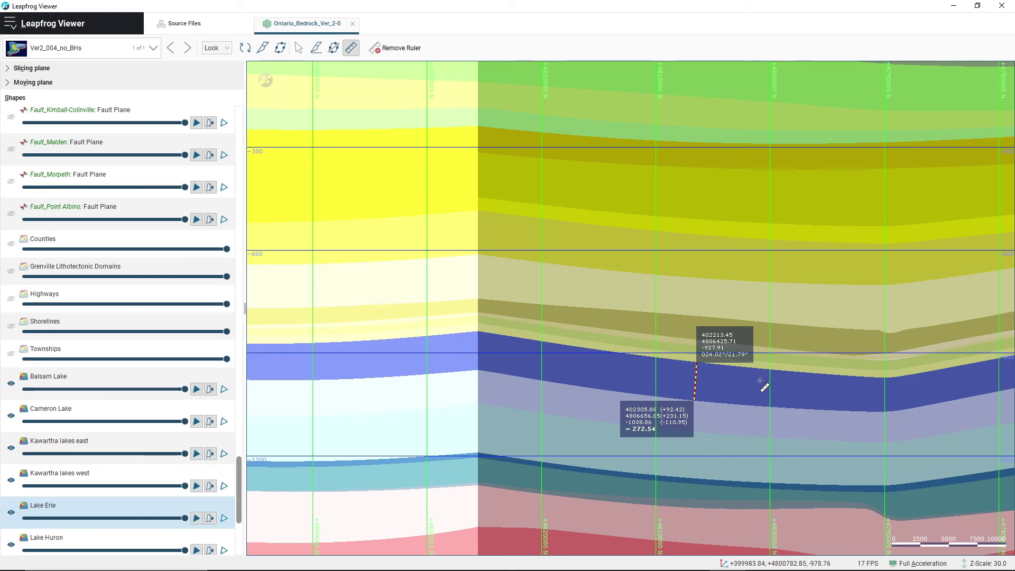
pyautogui.scroll(-3, 740, 388)
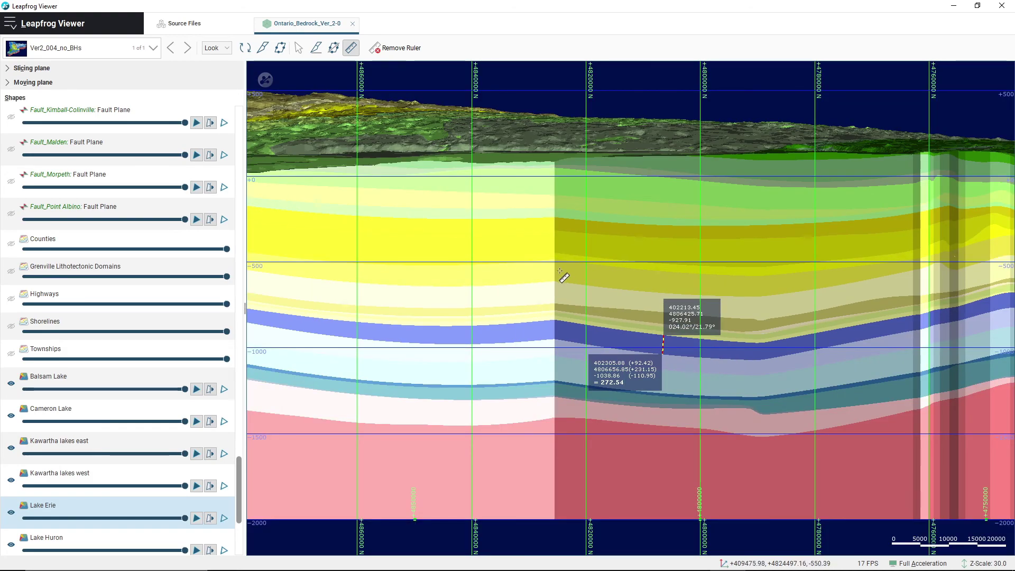